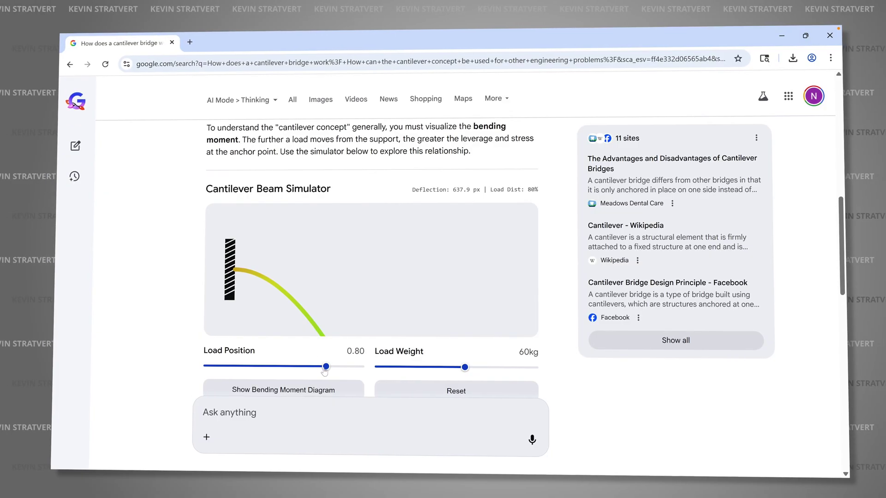
- Drag the cantilever simulator's Load Position slider from 0.80 to 0.49
left_click_drag(320, 366, 235, 366)
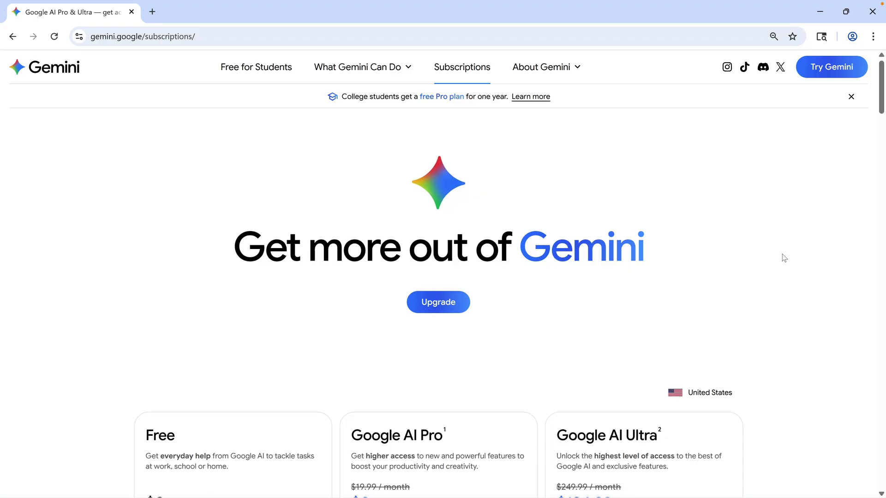
- Scroll through the Free, AI Pro and AI Ultra subscription plans
scroll(784, 258, "down", 6)
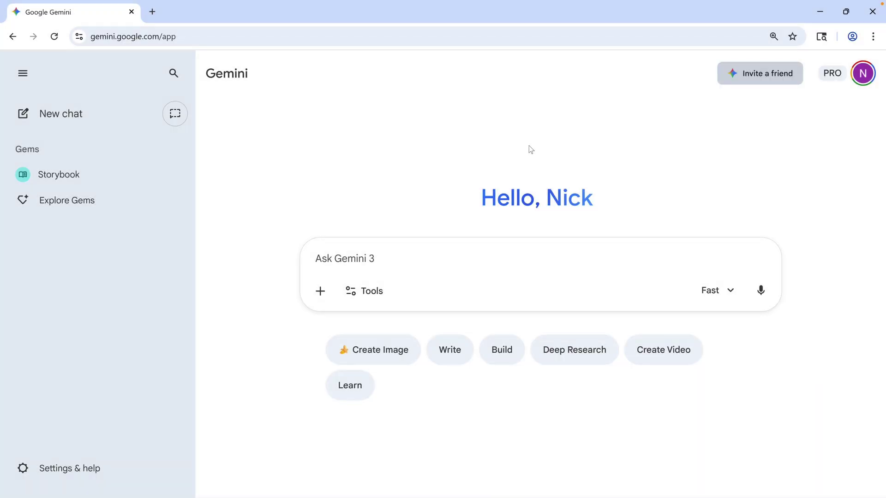
- Ask Gemini's Fast model 'How does a cantilever bridge work?' and scroll through its answer
type("How")
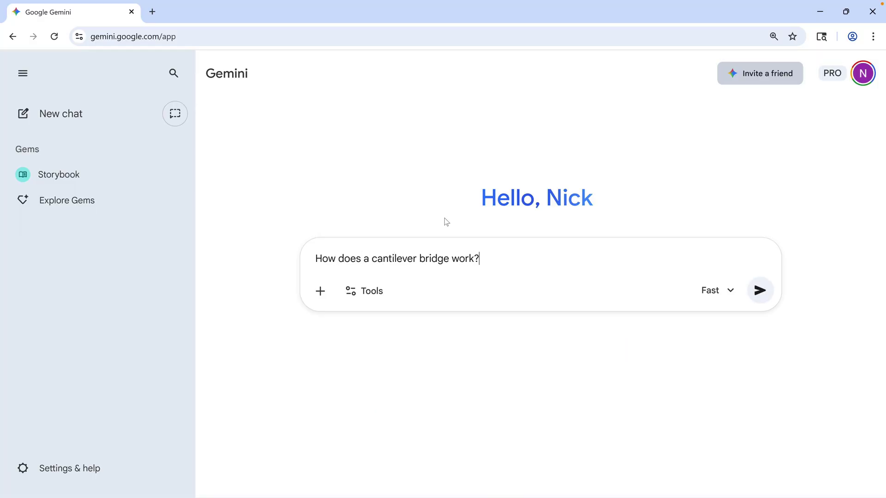
left_click(716, 294)
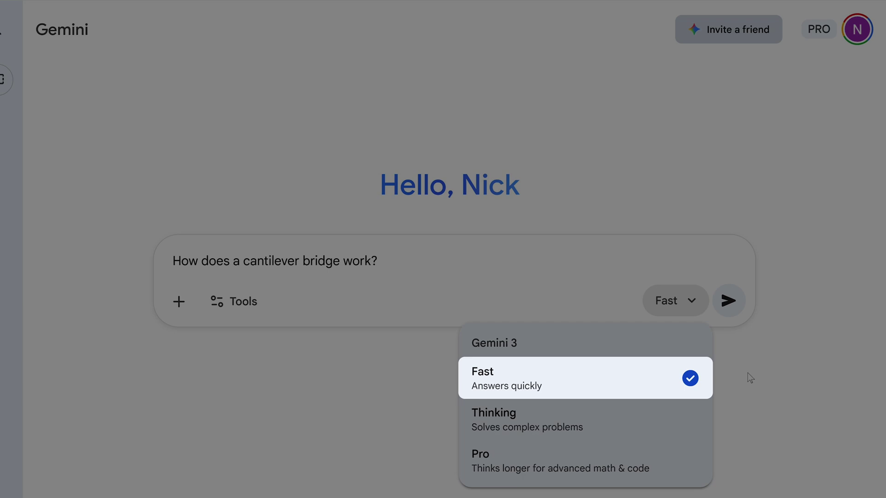
left_click(658, 385)
left_click(729, 301)
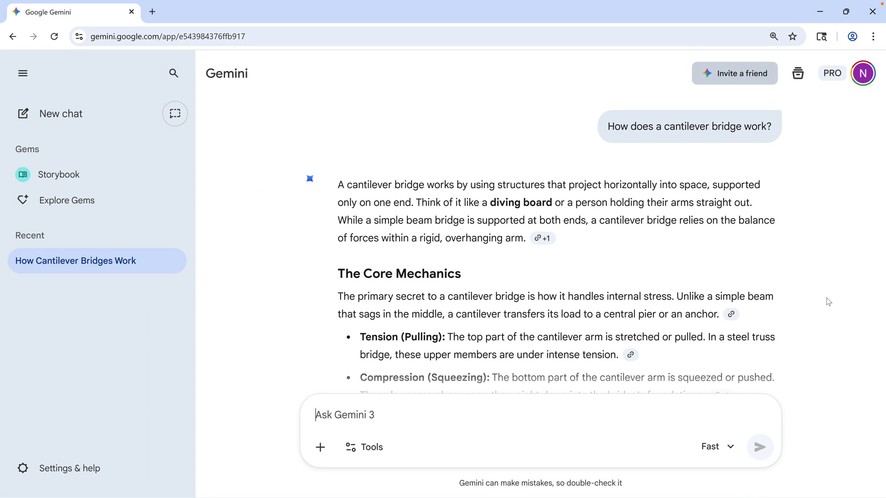
scroll(814, 315, "down", 10)
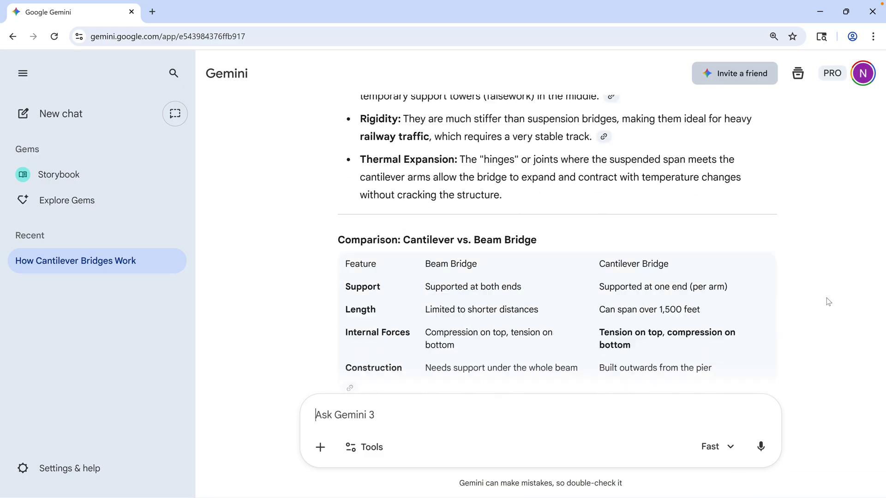
scroll(827, 301, "down", 7)
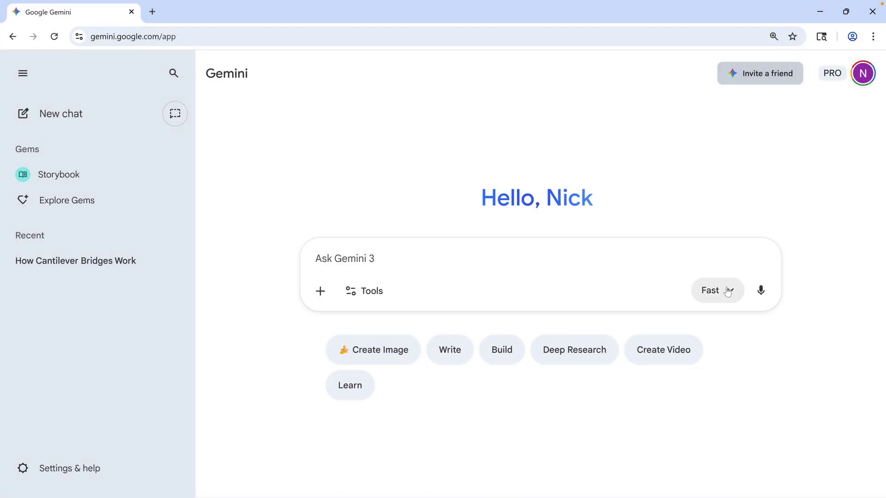
- Switch Gemini to the Pro model and attach the comparative bridge study document
left_click(728, 292)
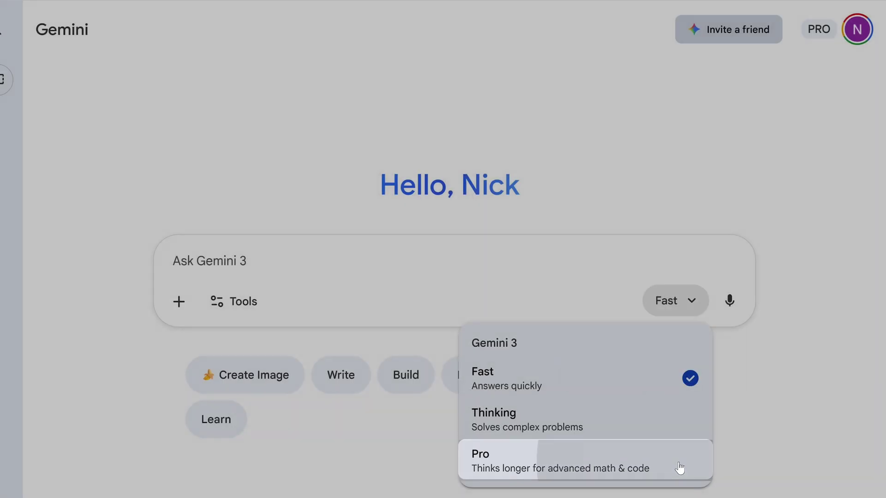
left_click(680, 467)
left_click(179, 301)
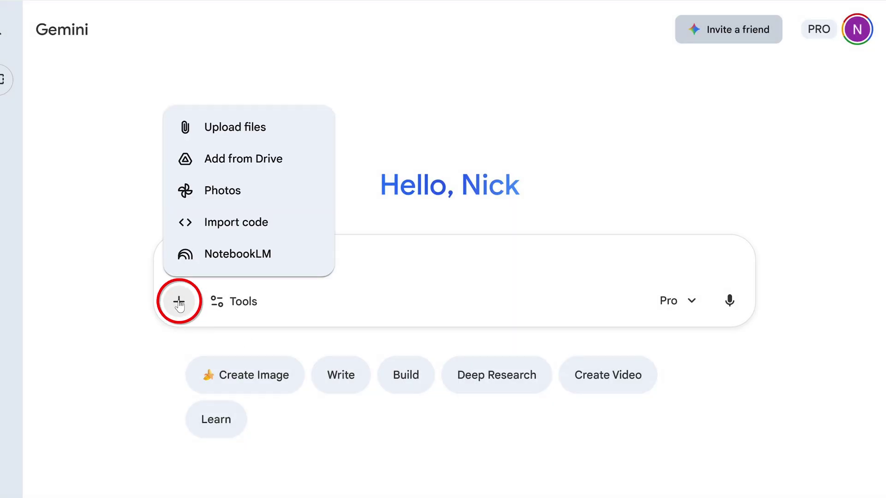
left_click(233, 127)
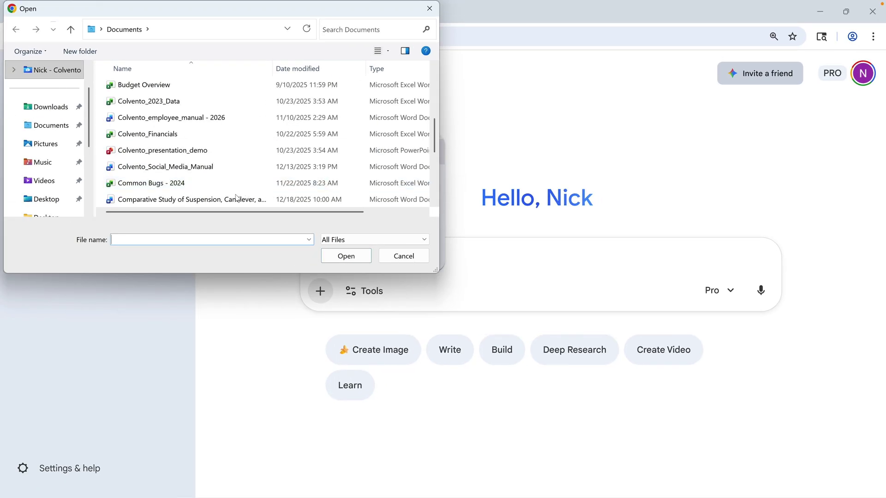
left_click(228, 201)
left_click(330, 260)
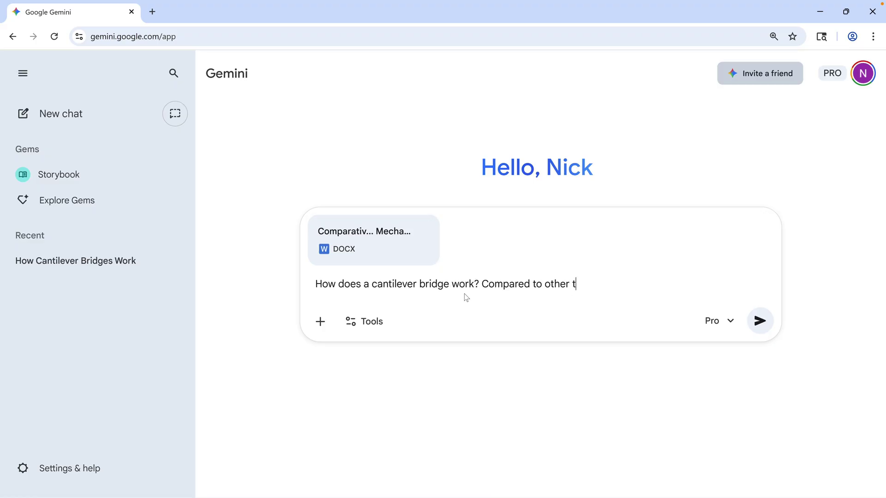
- Ask 'what are the advantages' about the document and review Pro's answer
type(", what are the advantages?")
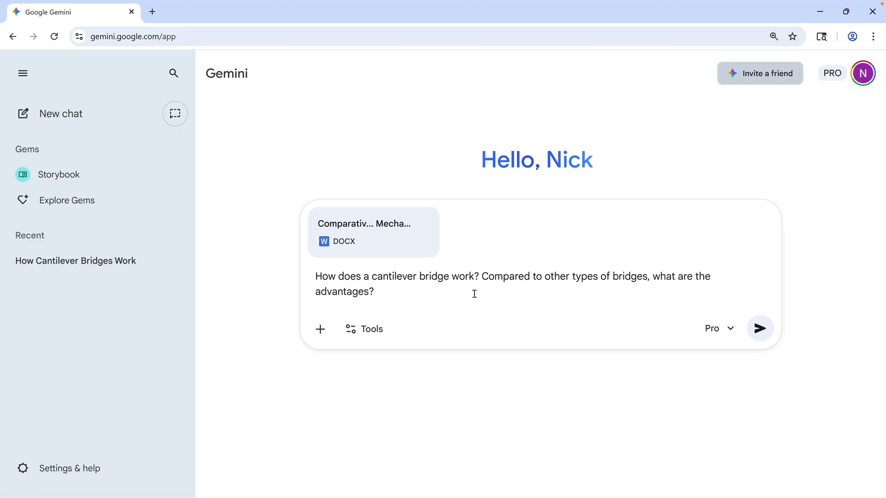
left_click(760, 328)
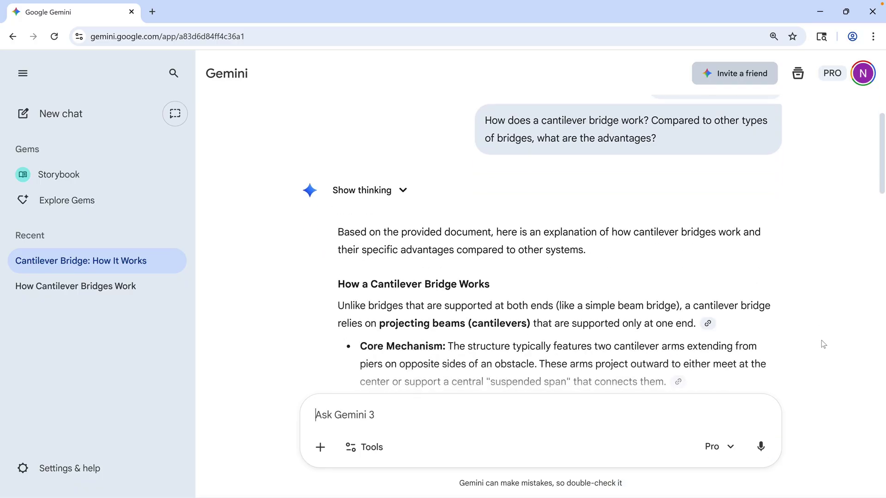
scroll(824, 344, "down", 10)
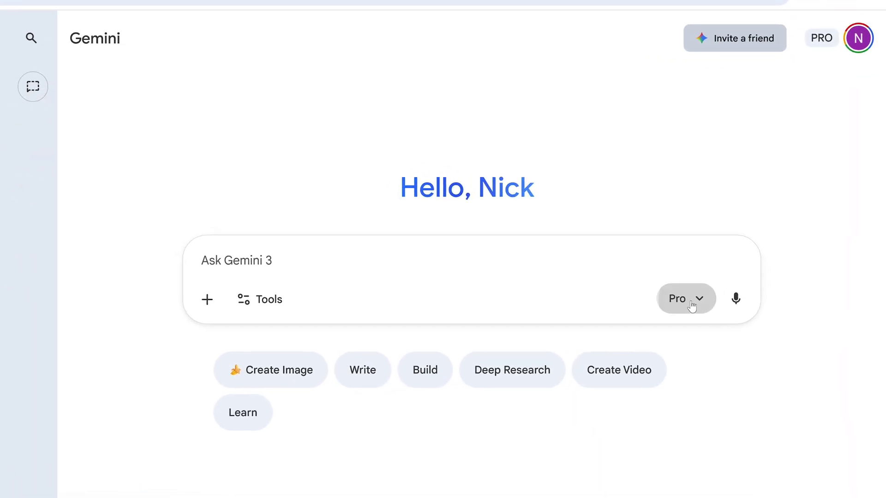
left_click(715, 290)
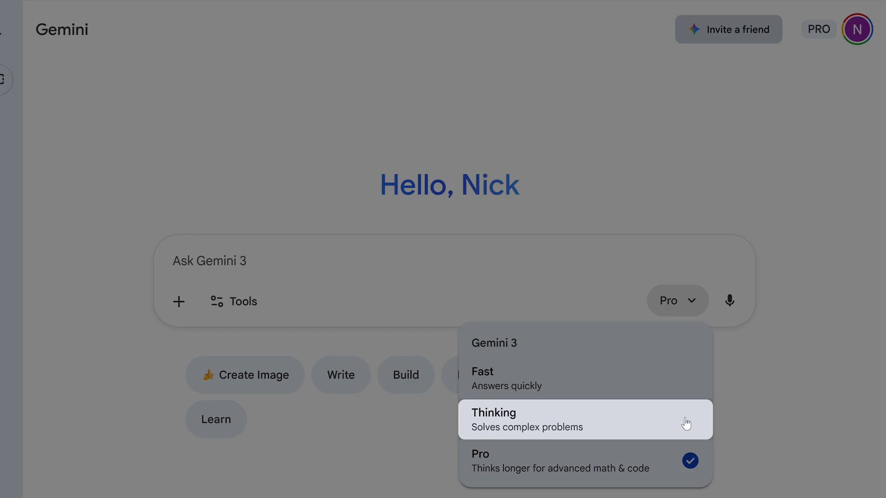
- Use the Thinking model to request a cantilever bridge report comparing safety, reliability and longevity
left_click(686, 424)
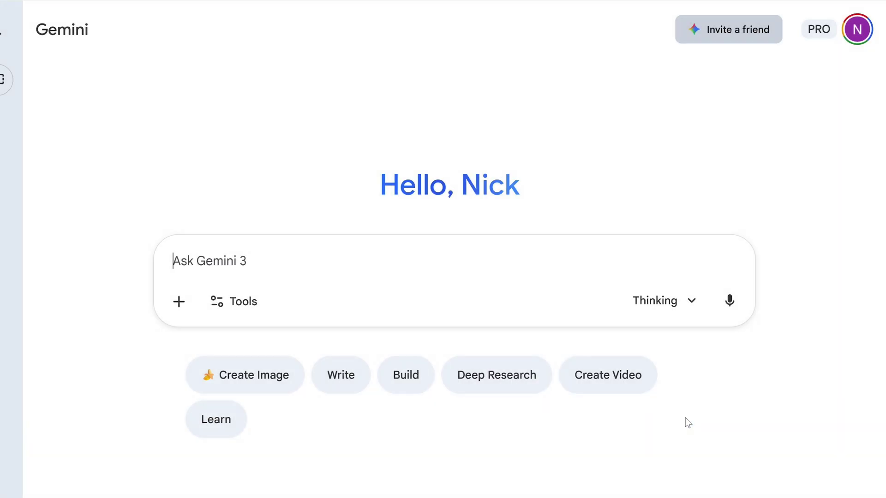
left_click(359, 265)
type("How does a cantilever bridge work? Help me crea")
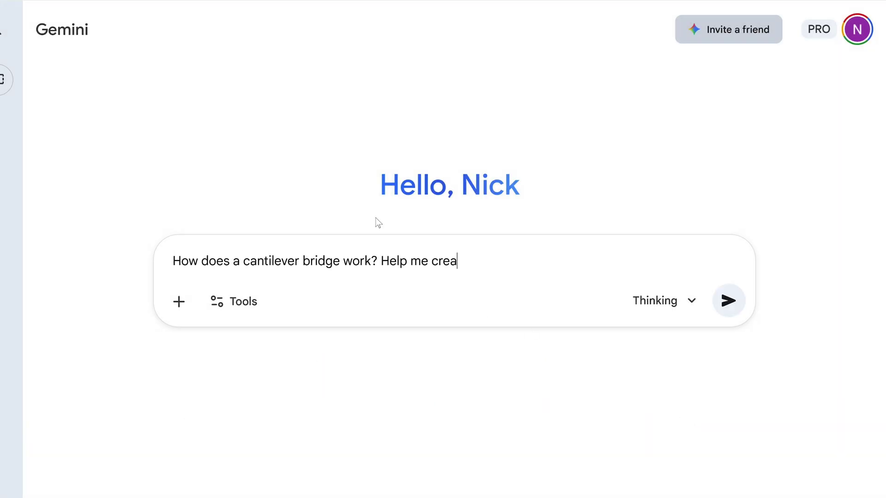
type("te a report that clarifies how the cantilever system compares to other types of bridges with respect to safet")
type("y, reliability, and longevity.")
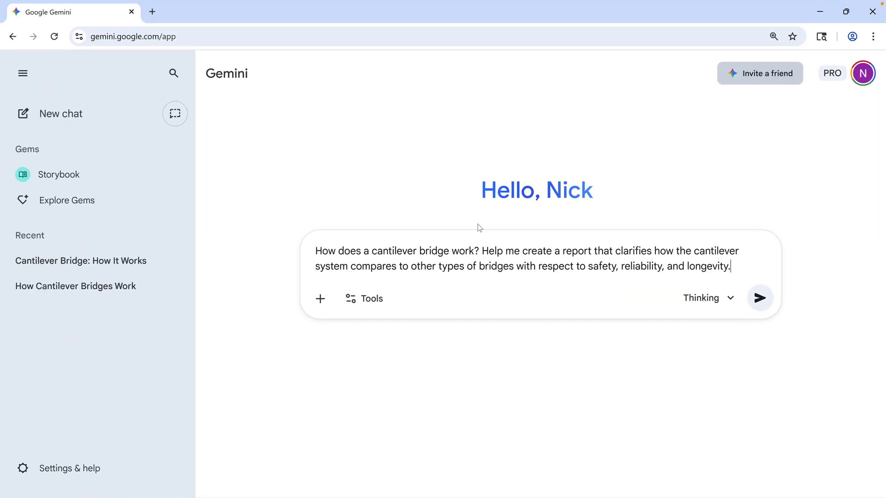
key("Return")
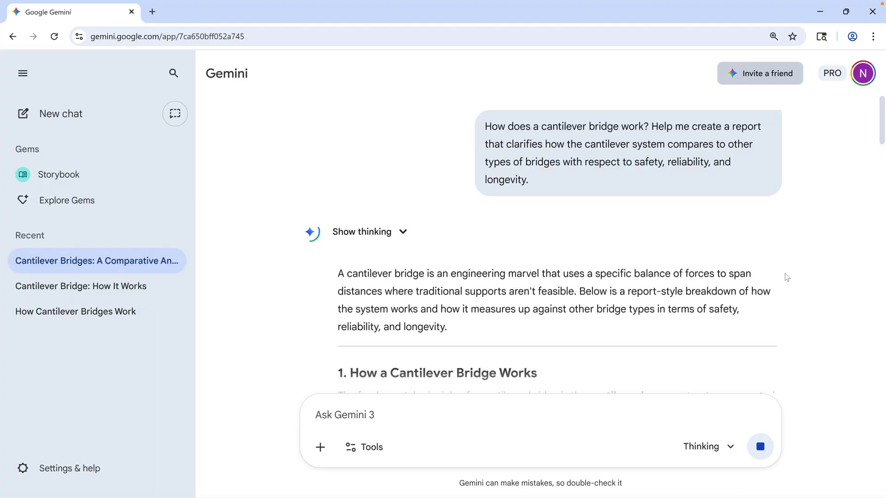
scroll(787, 277, "down", 15)
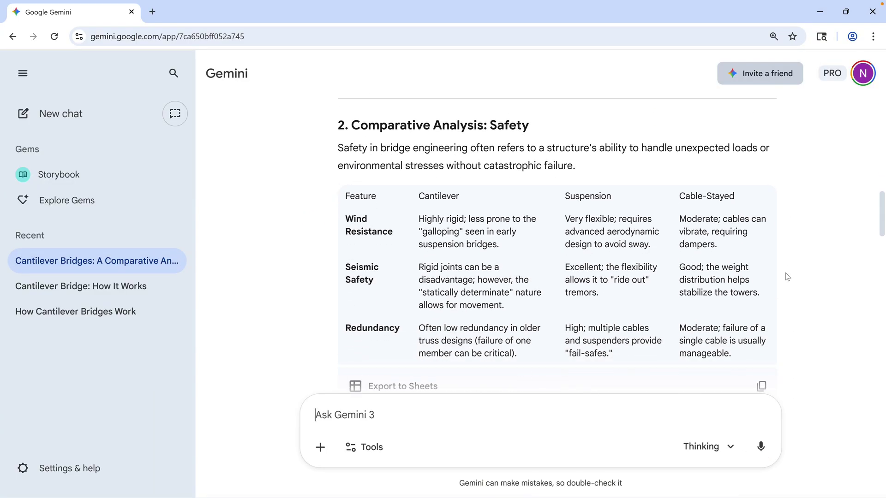
scroll(787, 277, "down", 12)
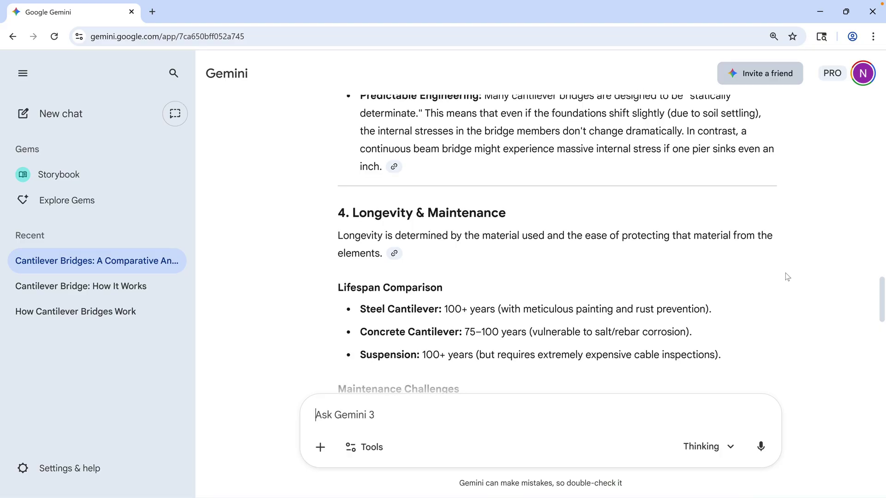
scroll(787, 277, "down", 5)
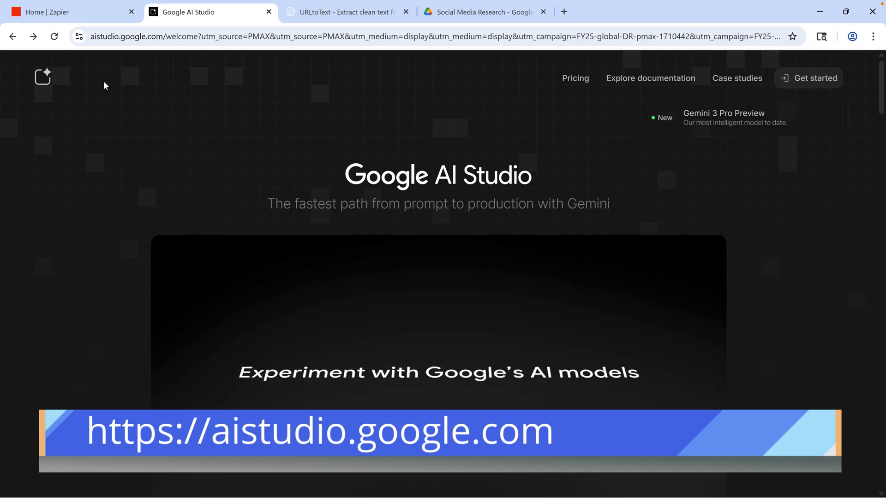
- Open AI Studio's Gemini API key list, close the billing tab, and open URL to Text's API keys page
left_click(815, 80)
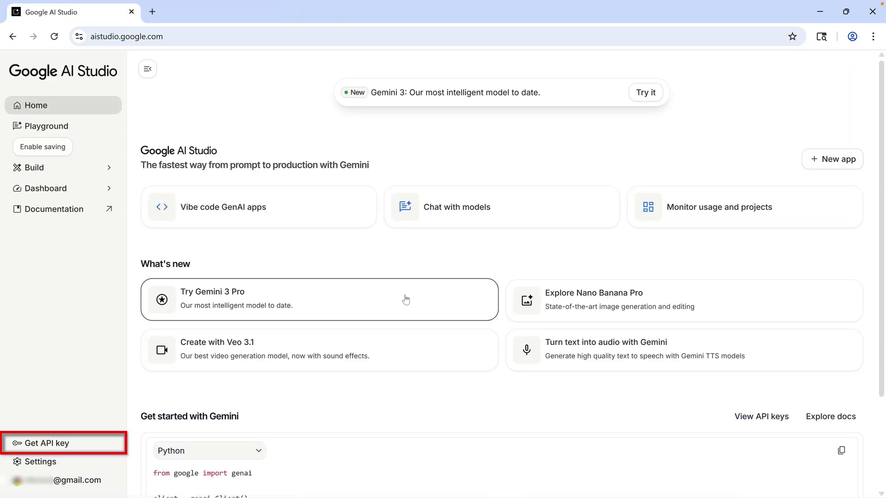
left_click(90, 446)
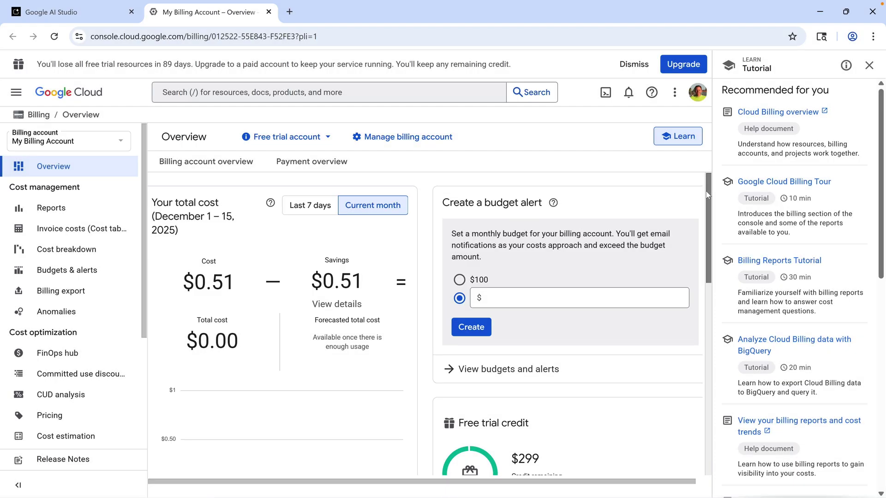
scroll(706, 191, "down", 3)
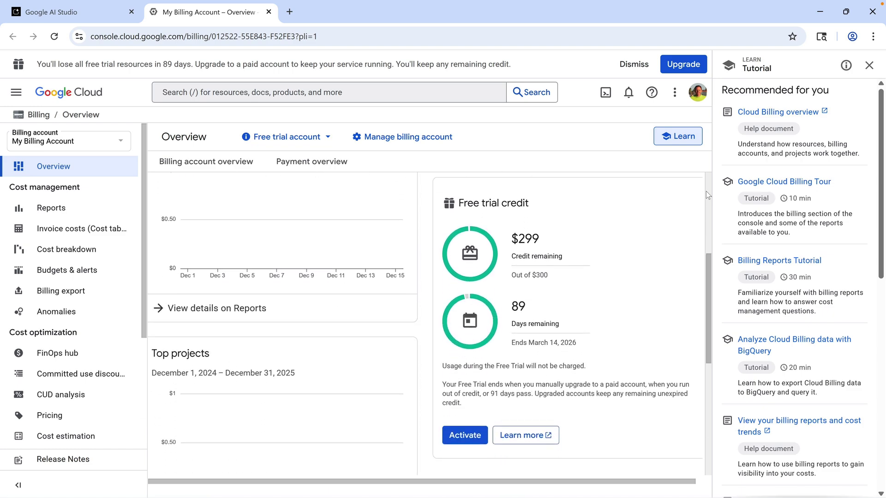
key("ctrl+w")
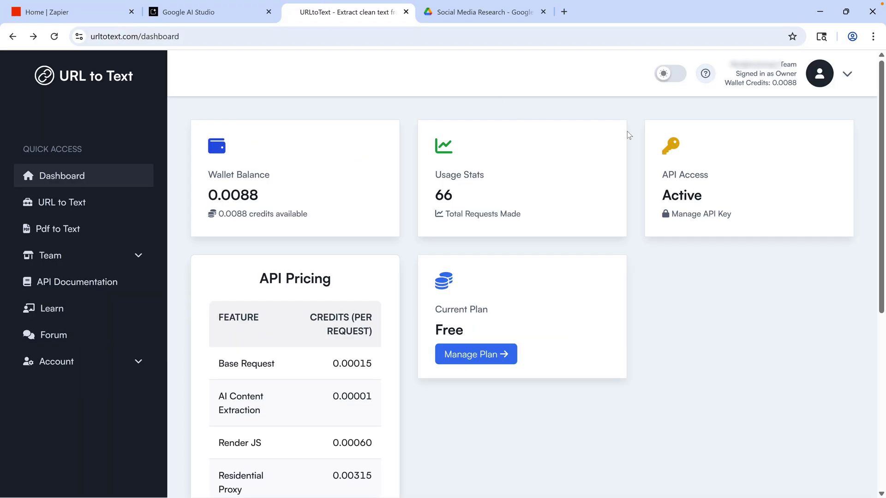
left_click(702, 159)
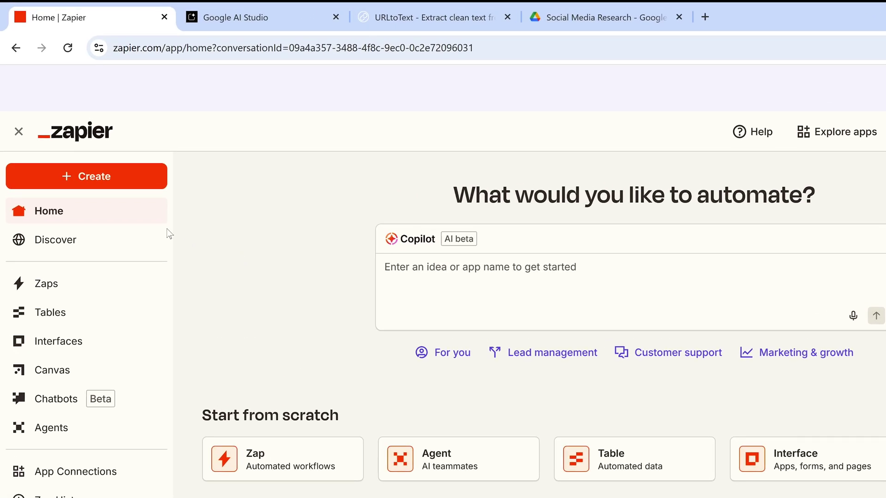
- Create a new Zap and have Copilot build it from the pasted RSS, URL to Text, Gemini workflow
left_click(122, 185)
left_click(127, 219)
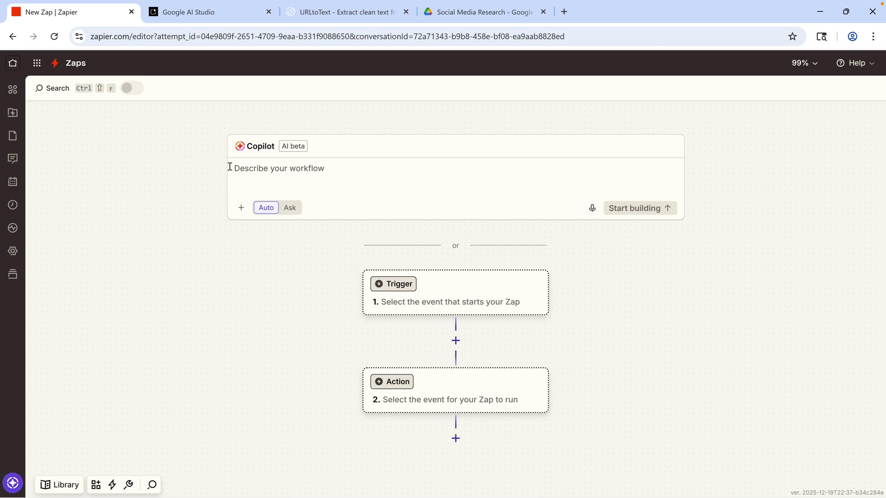
left_click(246, 175)
key("ctrl+v")
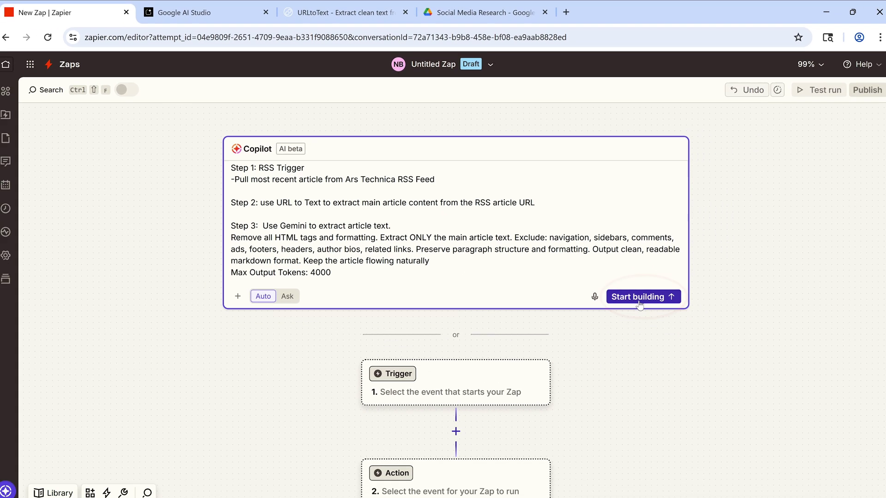
left_click(675, 367)
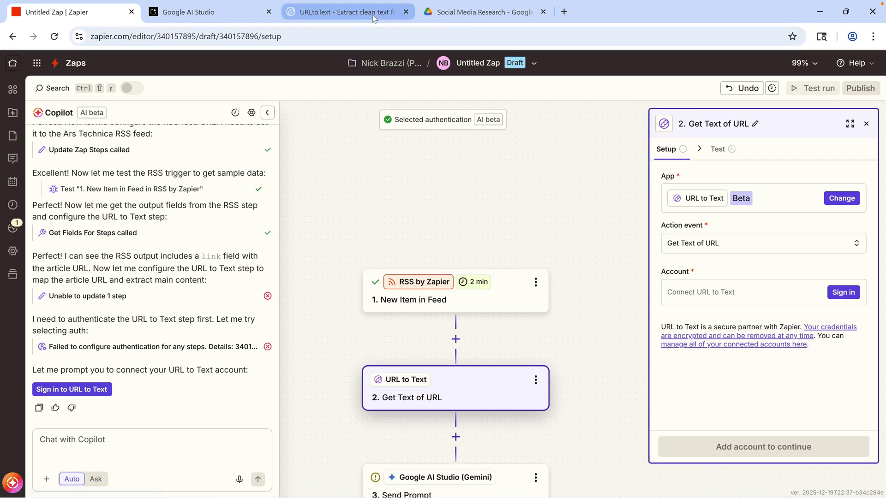
- Connect the URL to Text account in step 2 using its copied API key
left_click(373, 15)
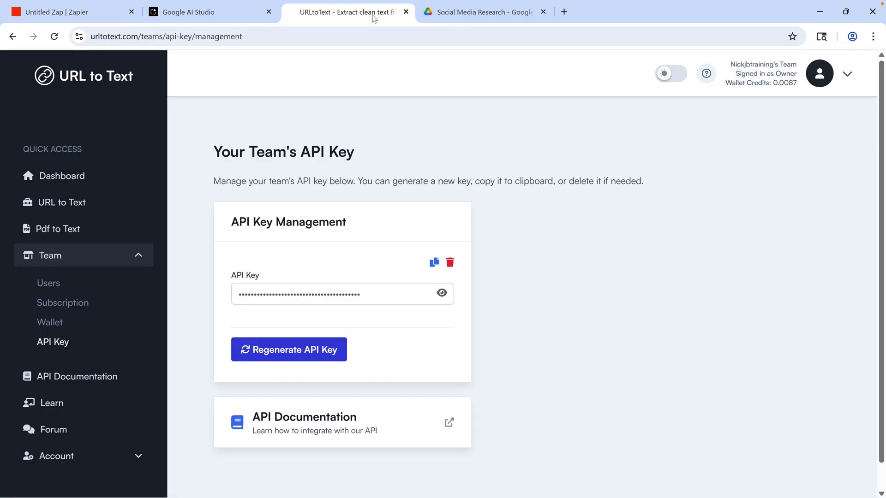
left_click(435, 264)
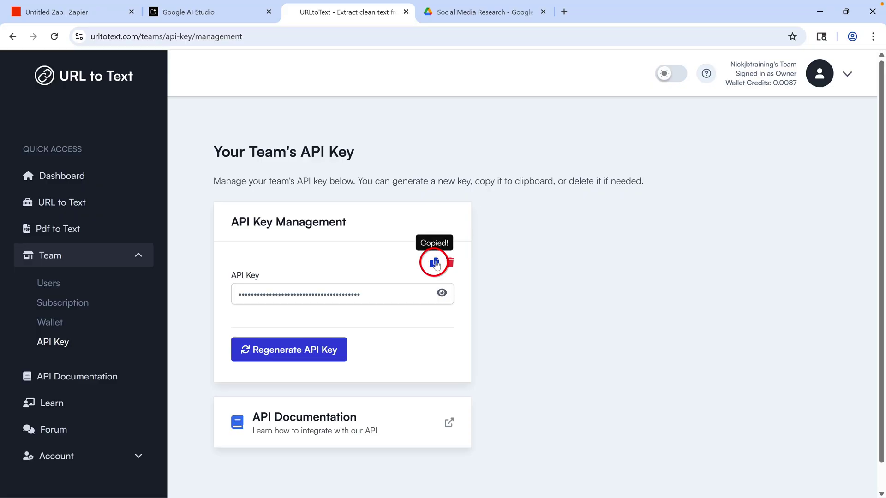
left_click(104, 18)
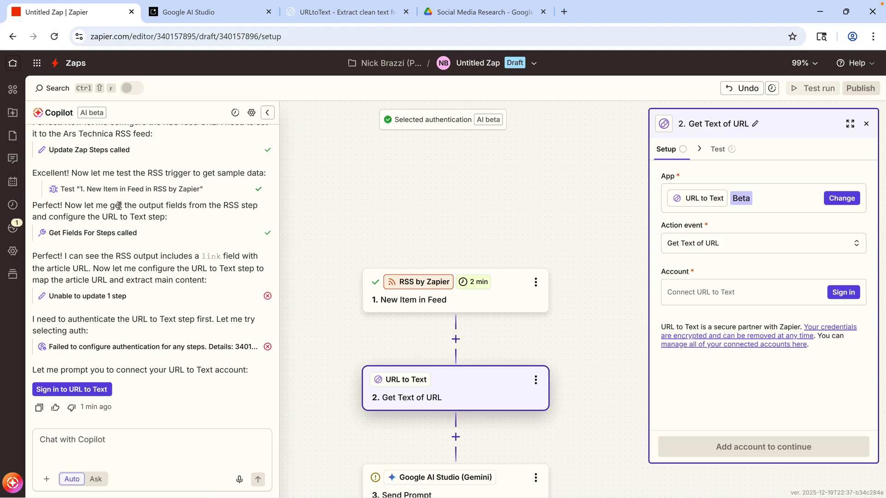
left_click(105, 392)
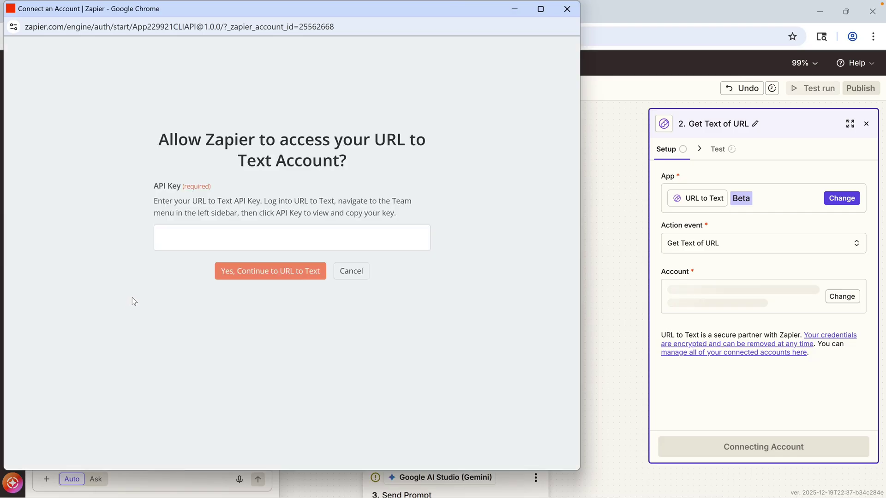
left_click(174, 237)
key("ctrl+v")
left_click(234, 272)
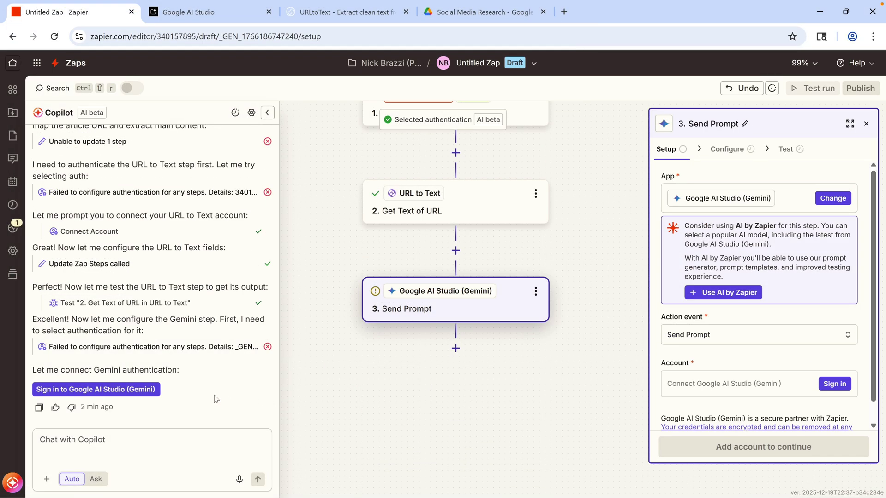
- Connect the Google AI Studio account in step 3 using the Default Gemini API Key
left_click(204, 12)
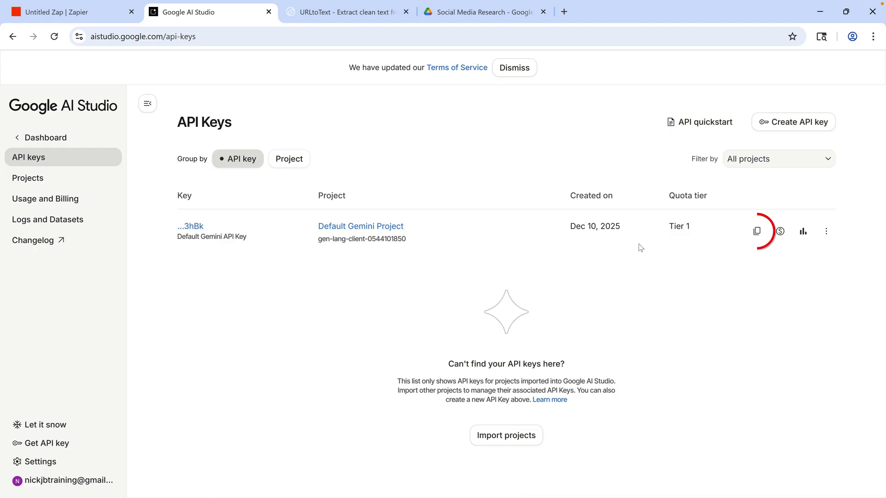
left_click(757, 233)
key("ctrl+1")
left_click(97, 390)
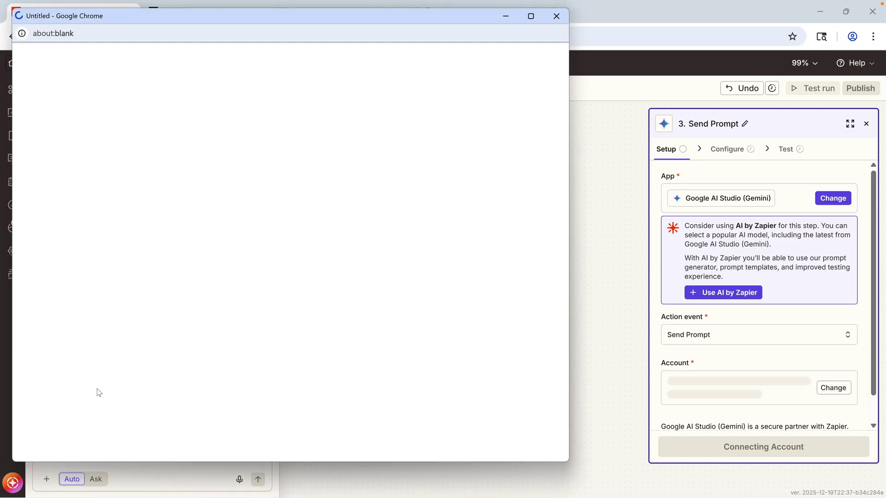
key("ctrl+v")
left_click(227, 262)
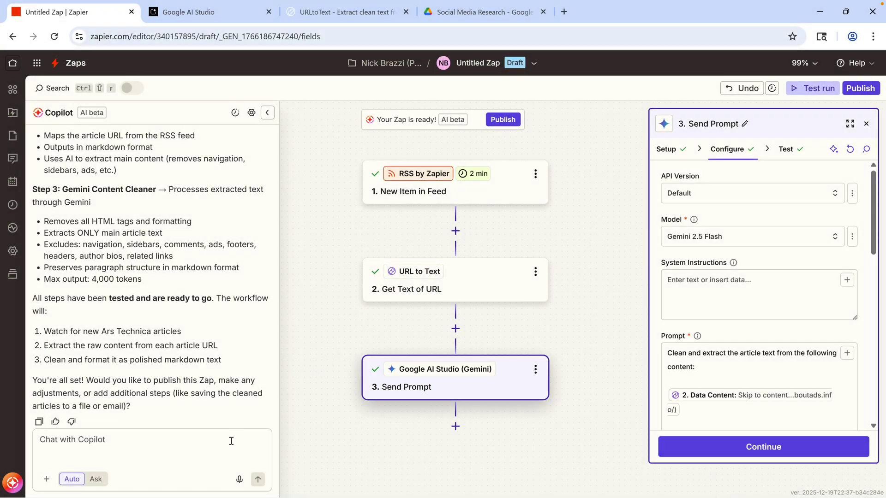
- Ask Copilot for a Gemini BlueSky-draft step and a Google Docs step saving to Social Media Research
left_click(231, 440)
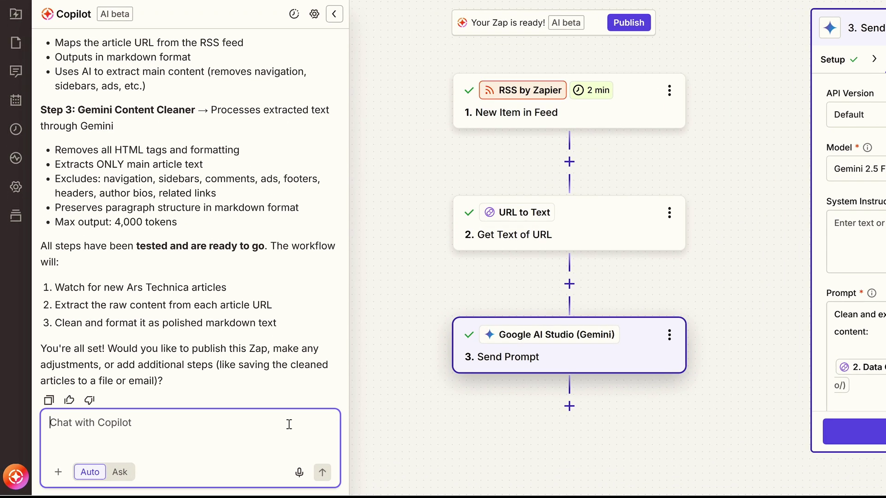
key("ctrl+v")
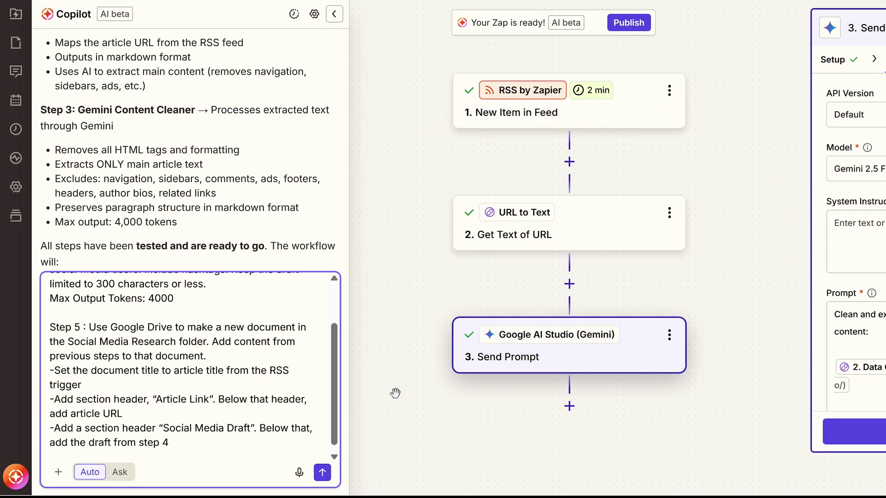
scroll(261, 398, "up", 3)
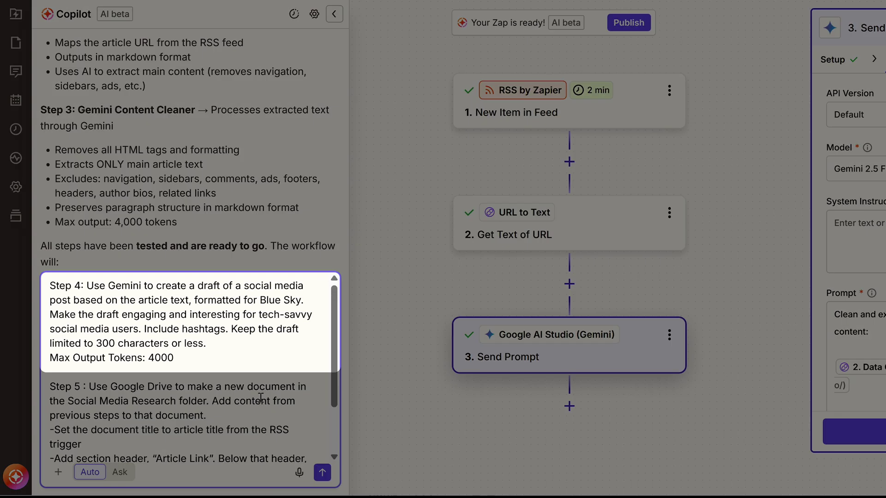
scroll(261, 398, "down", 3)
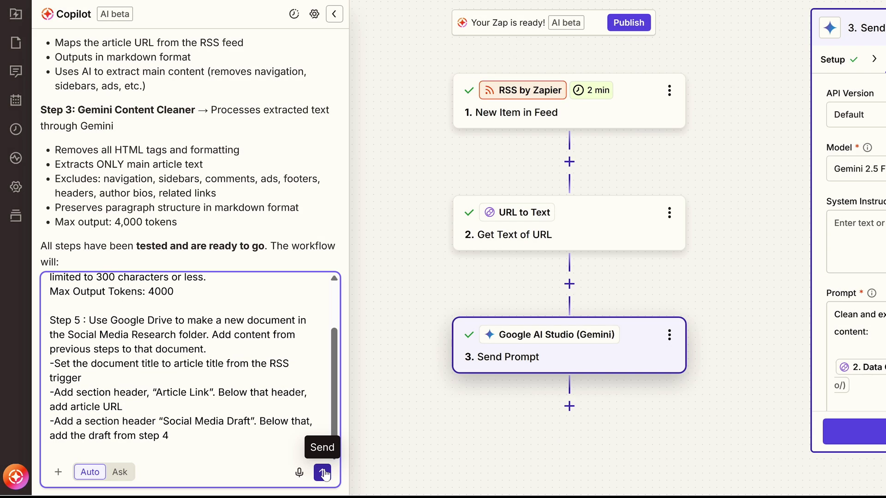
left_click(323, 473)
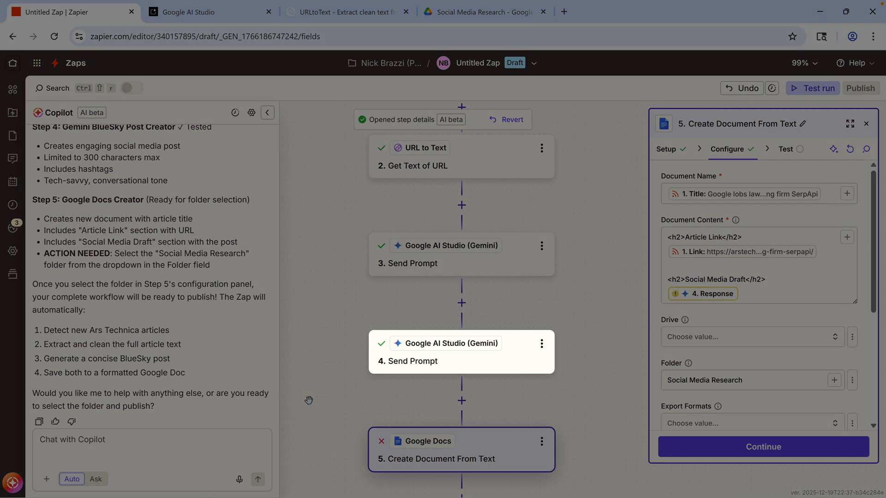
- Open step 4's Send Prompt settings and review the available Gemini models without changing them
left_click(470, 360)
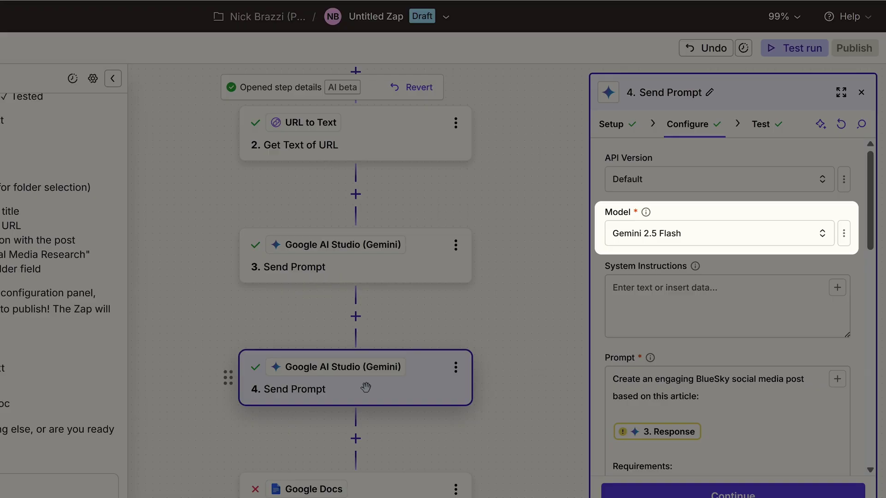
left_click(698, 236)
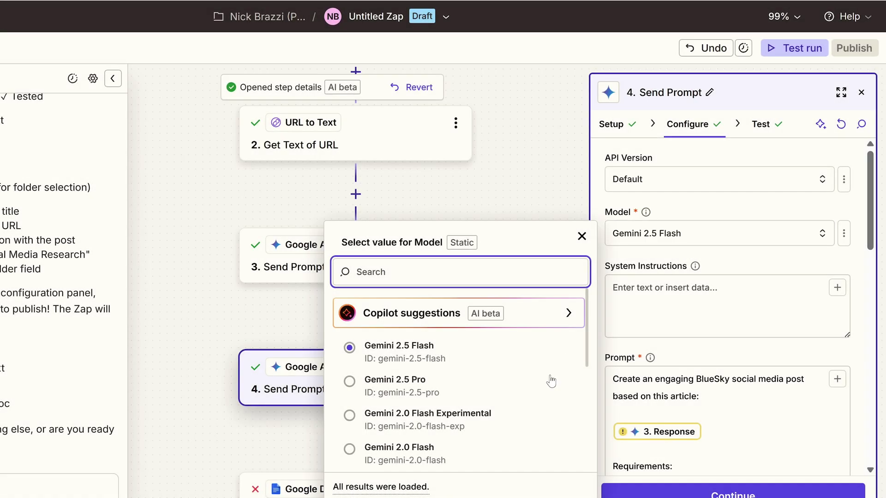
scroll(532, 413, "down", 10)
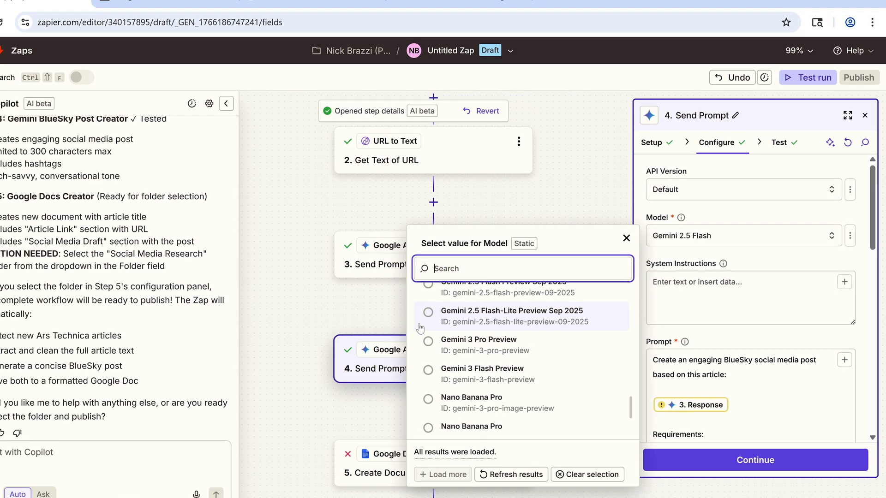
key("Escape")
- Ask Copilot to switch step 4's model to gemini-3-pro-preview
left_click(61, 480)
key("ctrl+v")
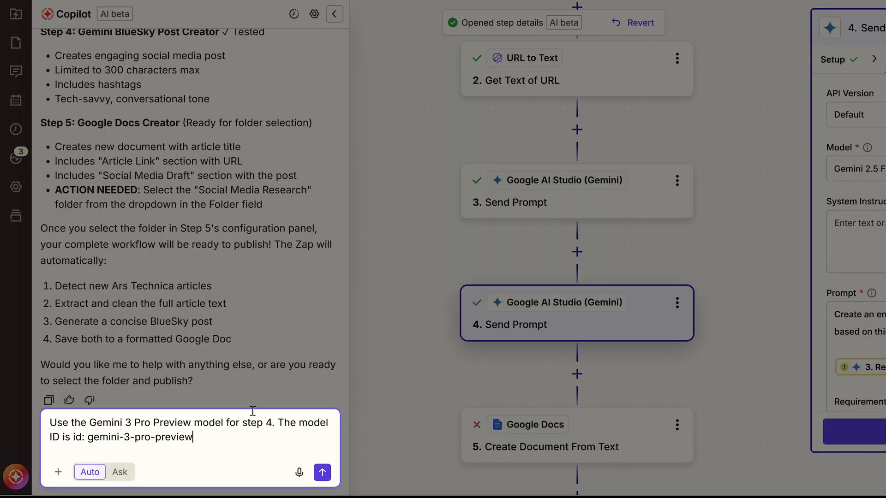
left_click(322, 472)
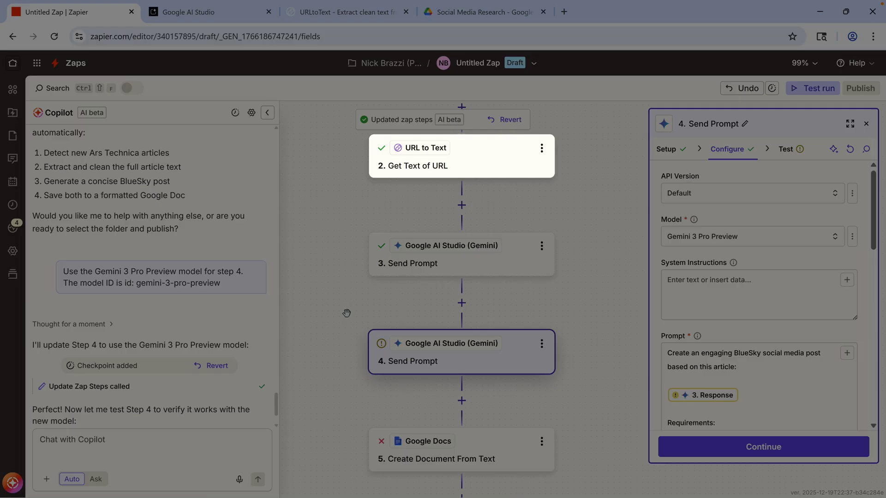
- Inspect step 2 Get Text of URL's test output, showing the Ars Technica article as markdown
left_click(523, 171)
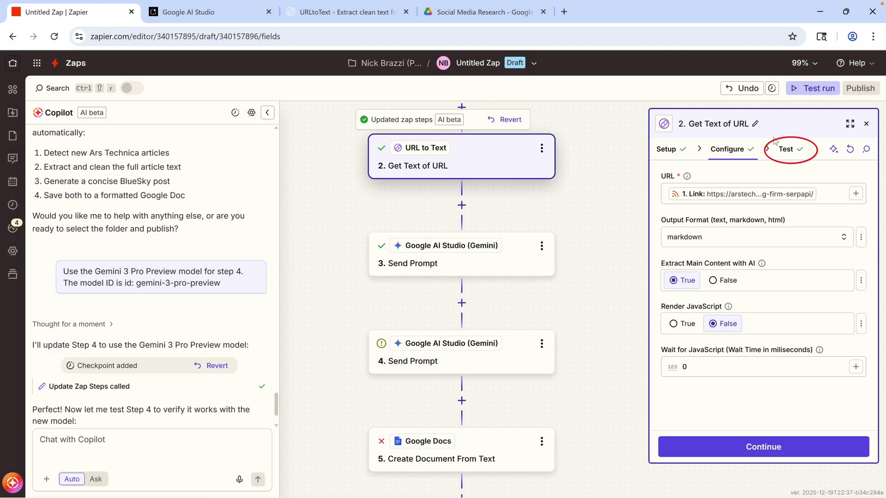
left_click(785, 149)
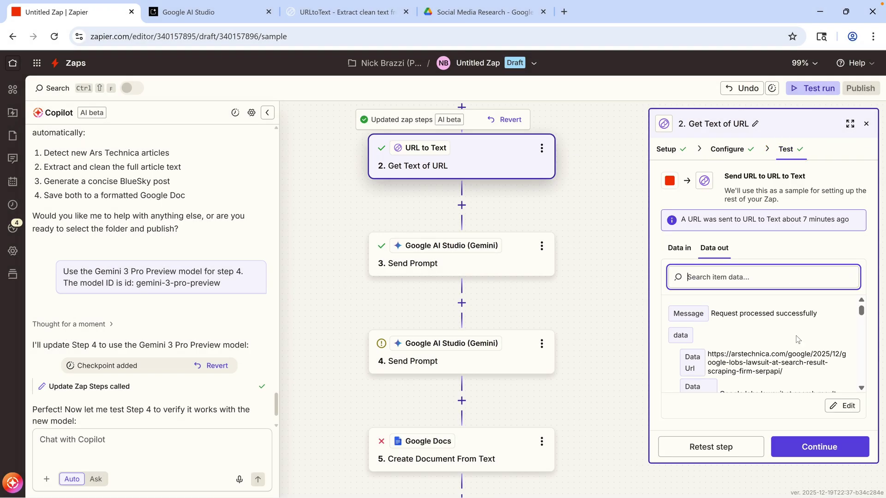
scroll(793, 337, "down", 3)
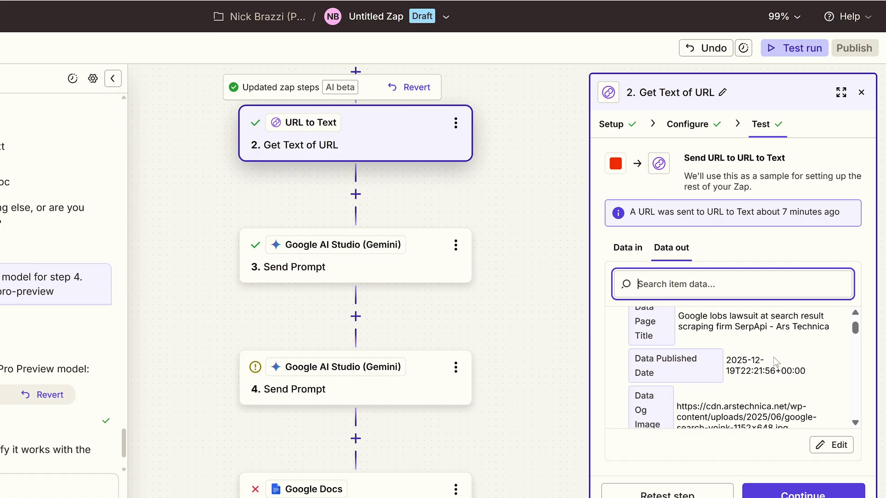
scroll(774, 357, "down", 10)
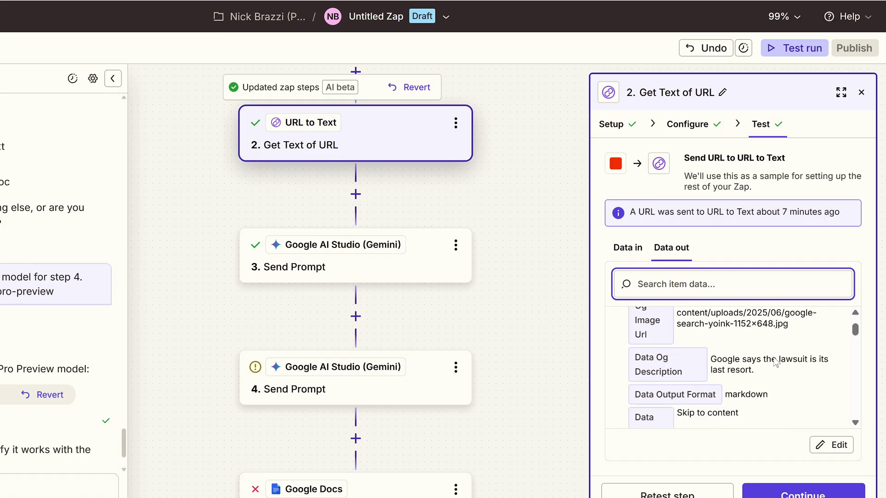
scroll(774, 358, "up", 3)
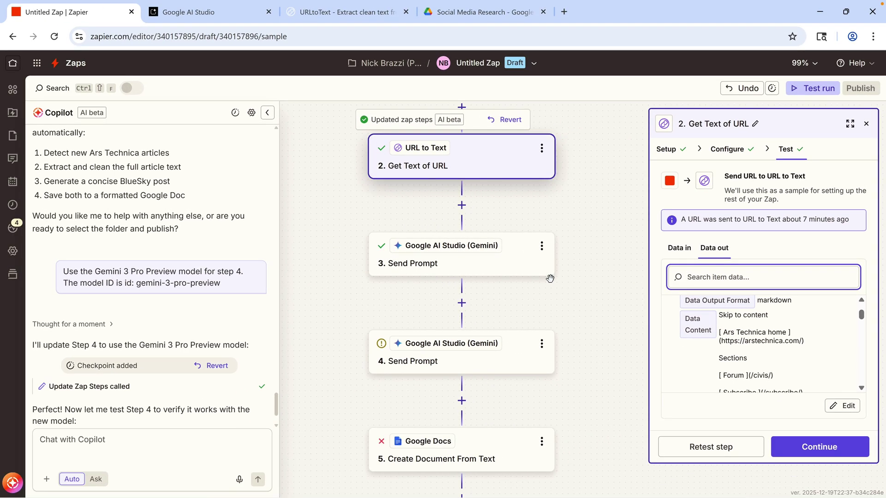
- Read step 3's article-cleaning prompt and its cleaned article text about Google suing SerpApi
left_click(512, 270)
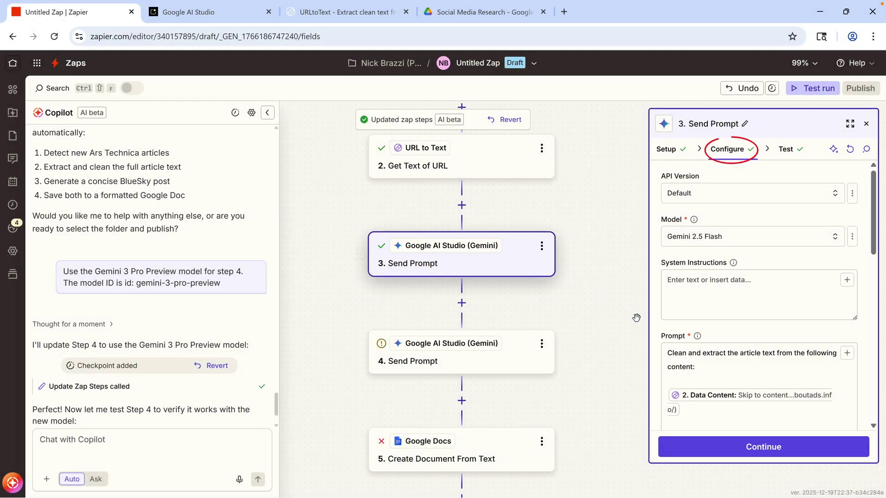
scroll(618, 351, "down", 3)
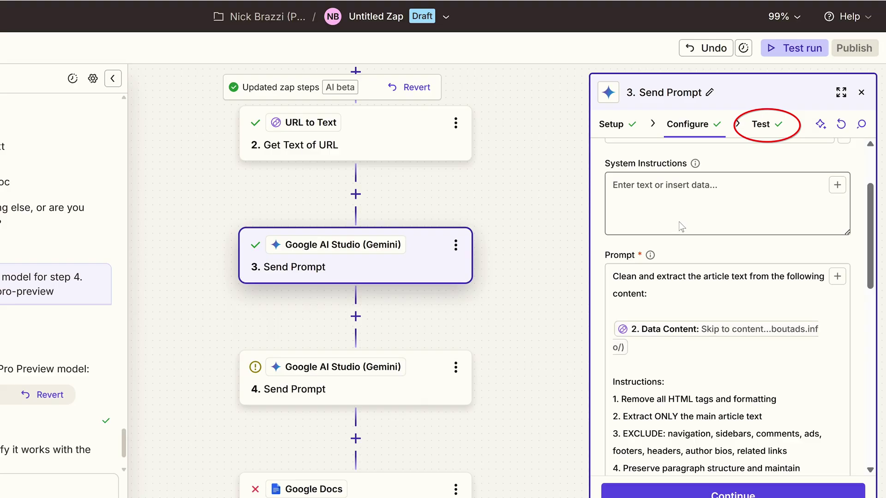
left_click(761, 125)
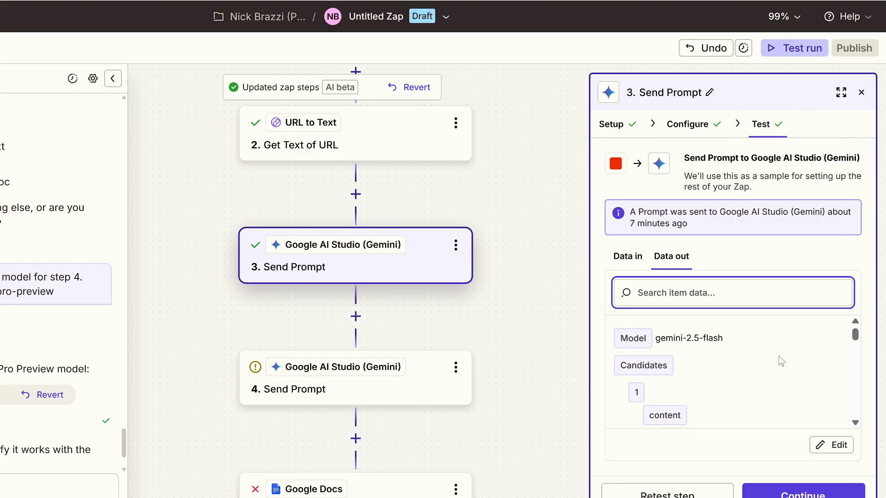
scroll(782, 361, "down", 10)
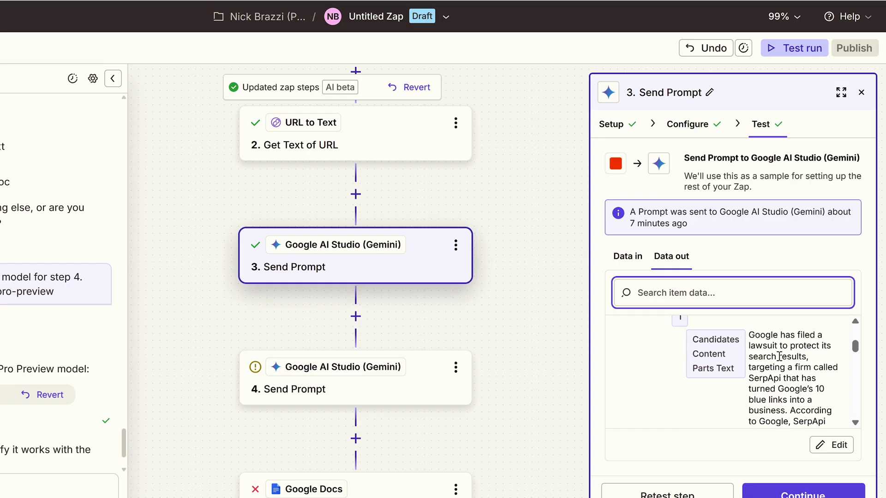
scroll(780, 357, "down", 2)
scroll(780, 356, "up", 8)
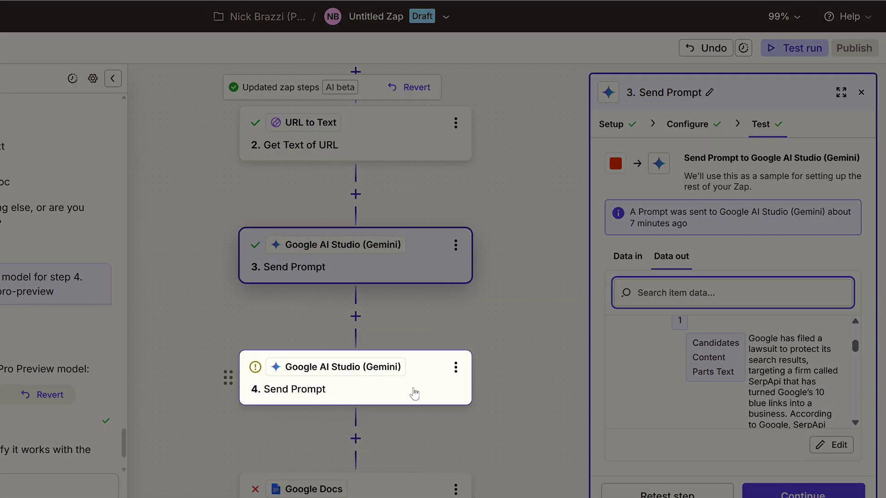
- In step 4's prompt, replace the Response pill with step 3's Candidates Content Parts Text
left_click(411, 392)
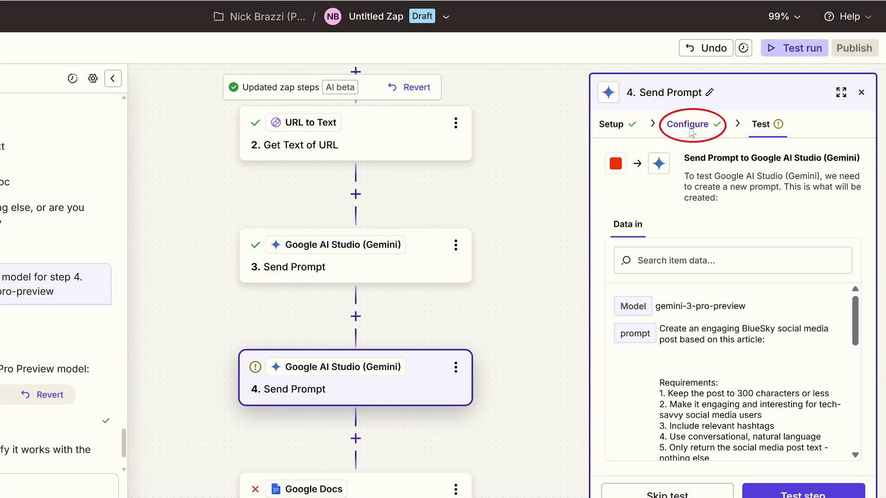
left_click(688, 125)
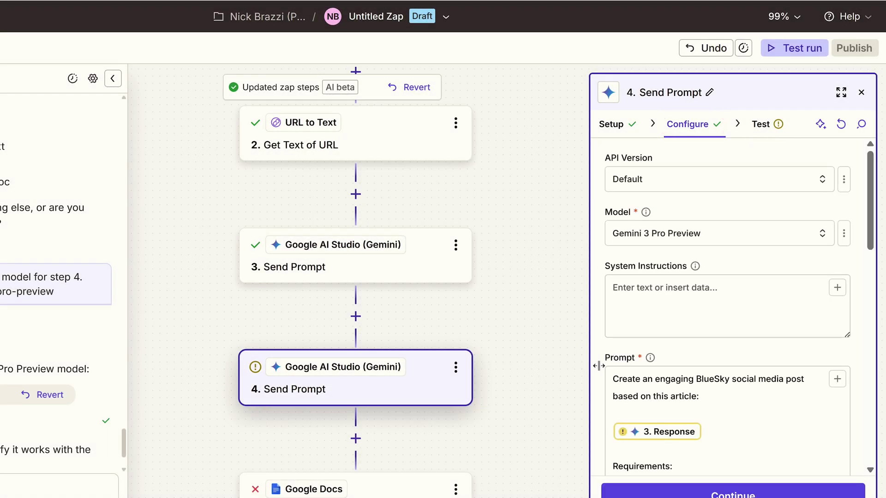
scroll(599, 366, "down", 4)
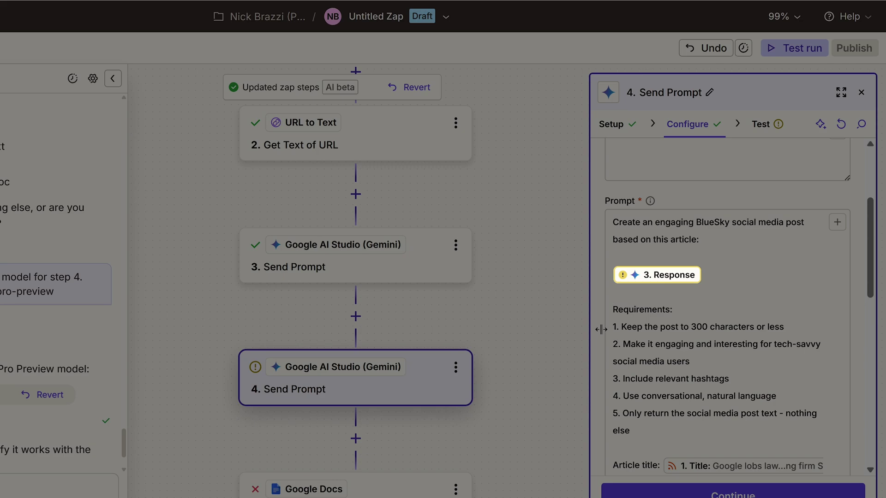
left_click(729, 273)
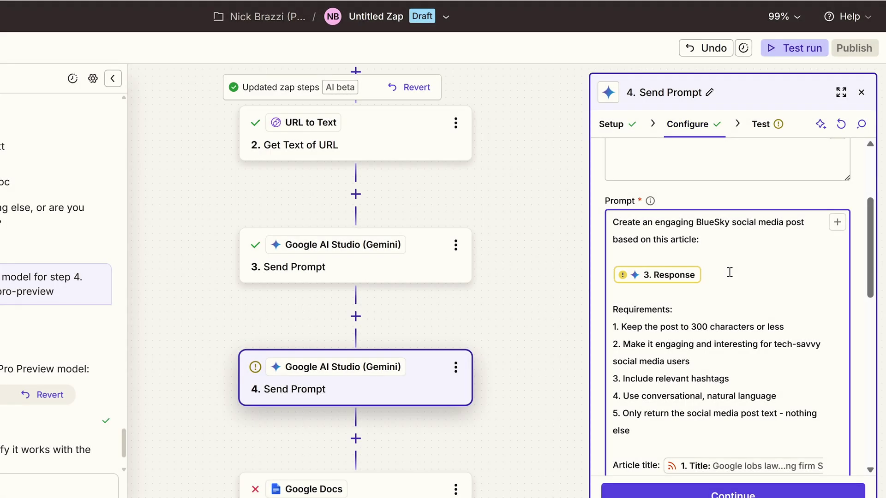
key("BackSpace")
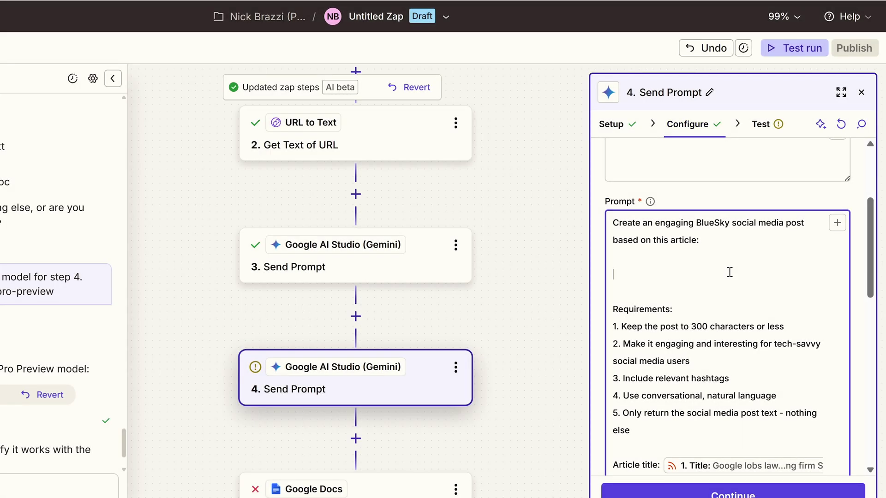
key("Return")
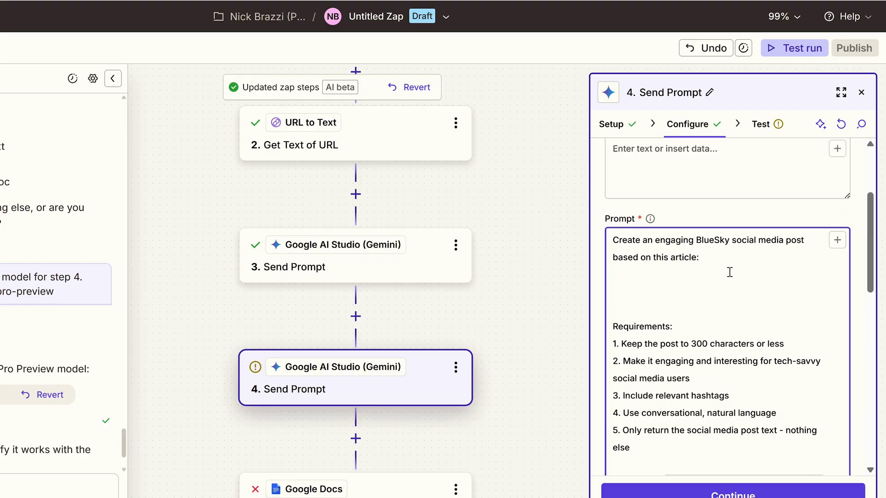
type("/")
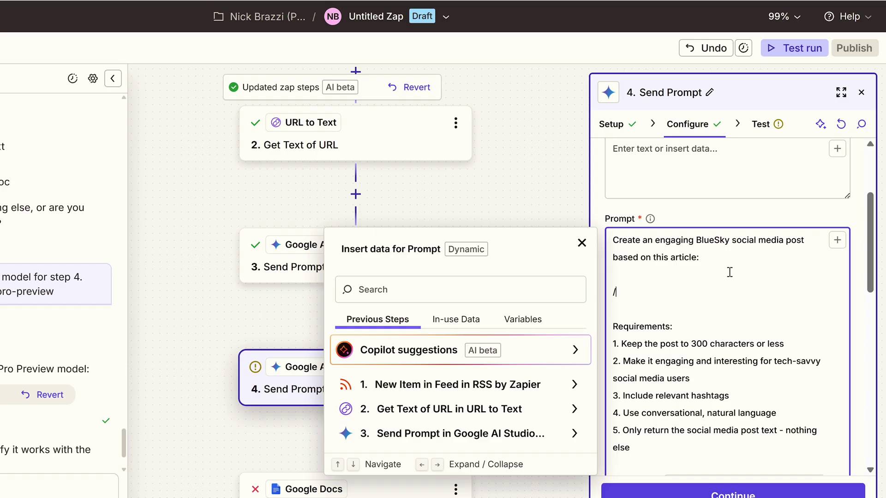
left_click(519, 430)
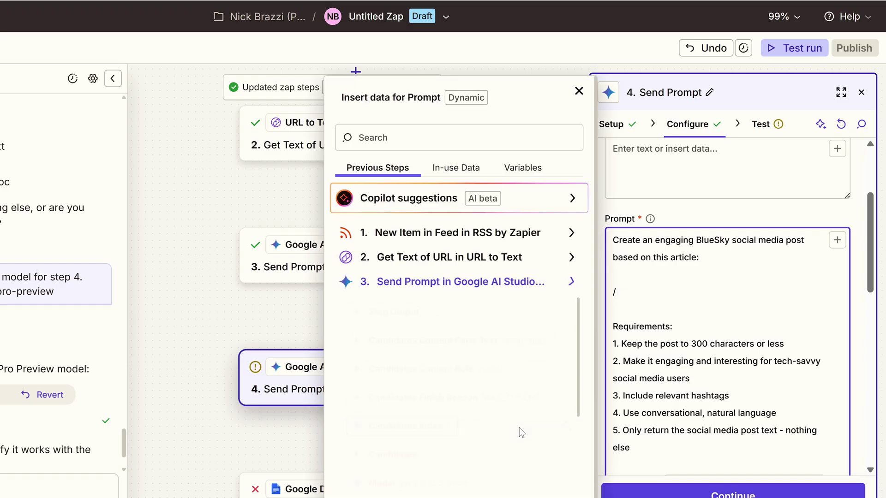
left_click(537, 340)
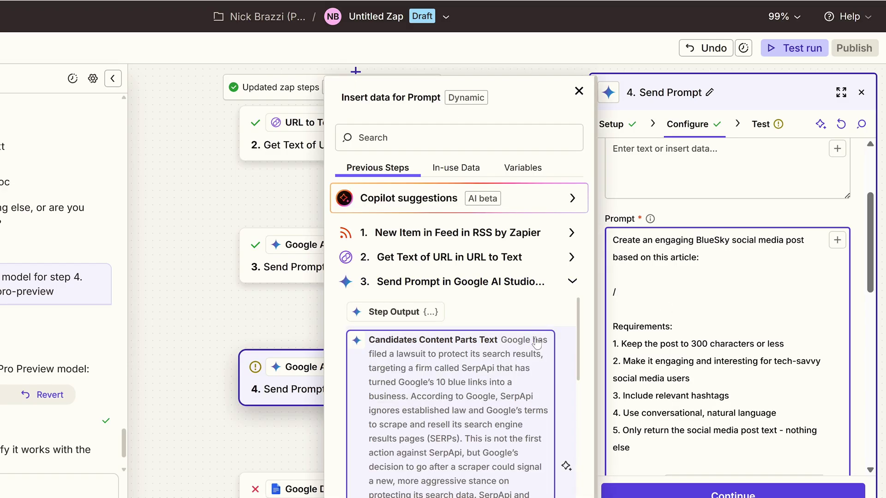
left_click(455, 346)
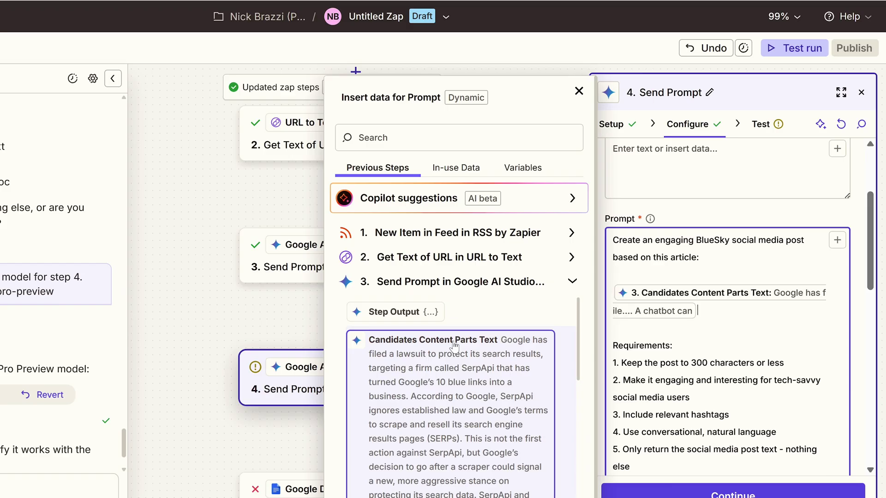
left_click(681, 219)
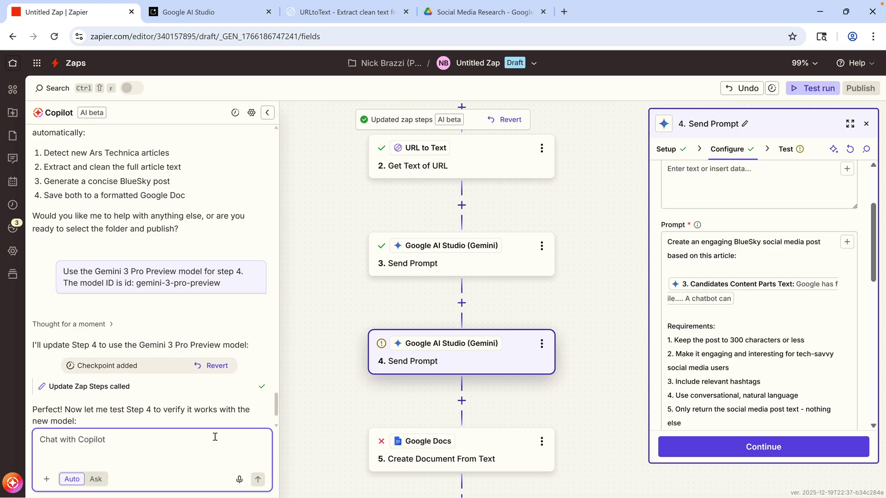
- Have Copilot 'test step 4' and review step 4's generated BlueSky post results
type("t")
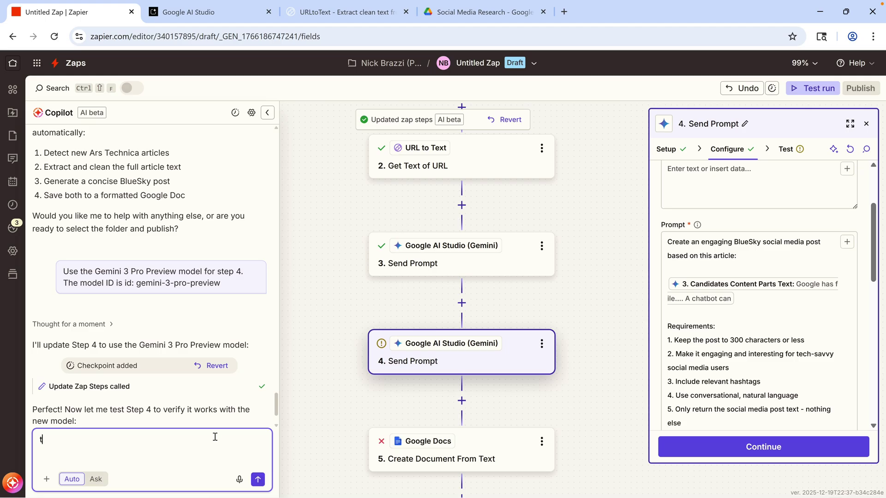
type("est step 4")
key("Return")
left_click(434, 369)
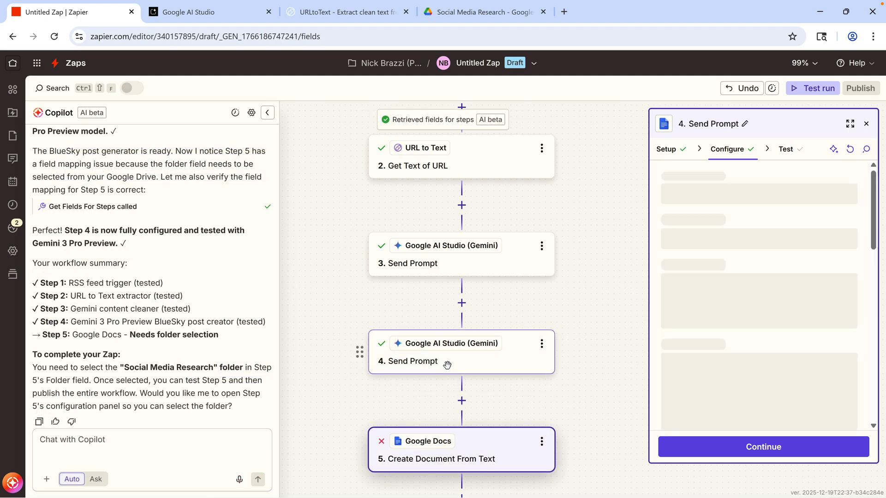
left_click(786, 150)
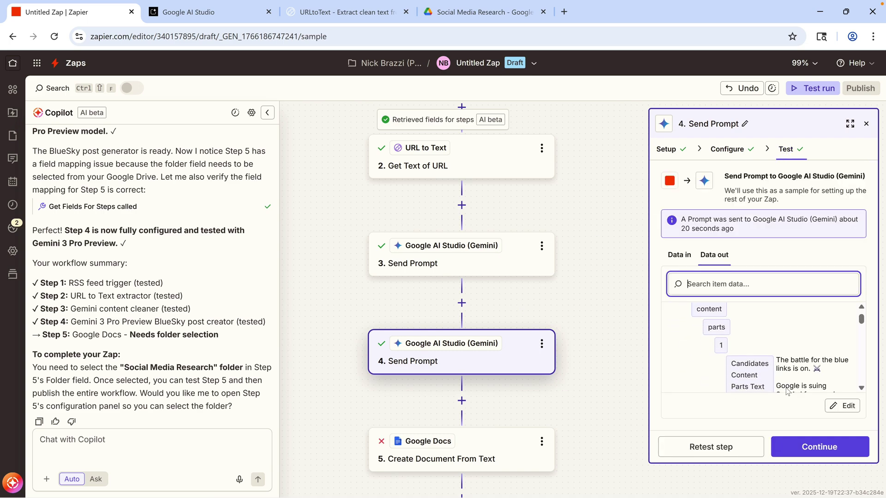
- Add step 4's Candidates Content Parts Text on a new line in step 5's Document Content
left_click(485, 450)
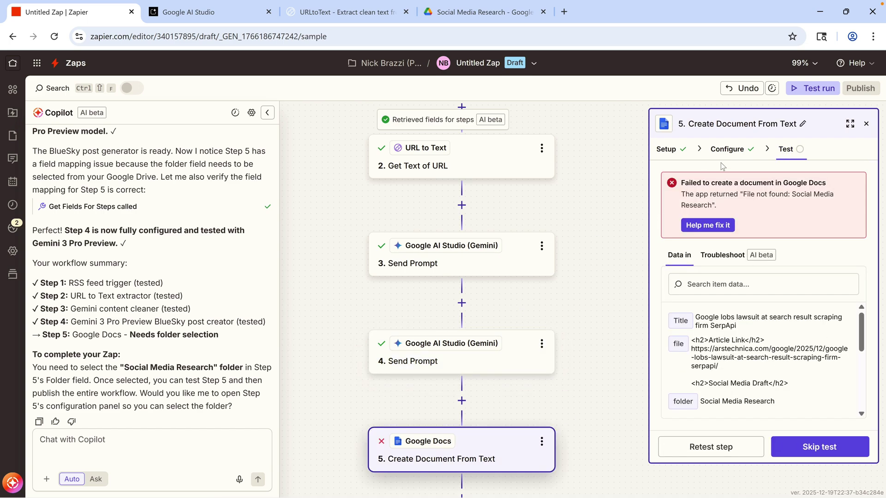
left_click(727, 149)
left_click(756, 293)
type("/")
left_click(595, 412)
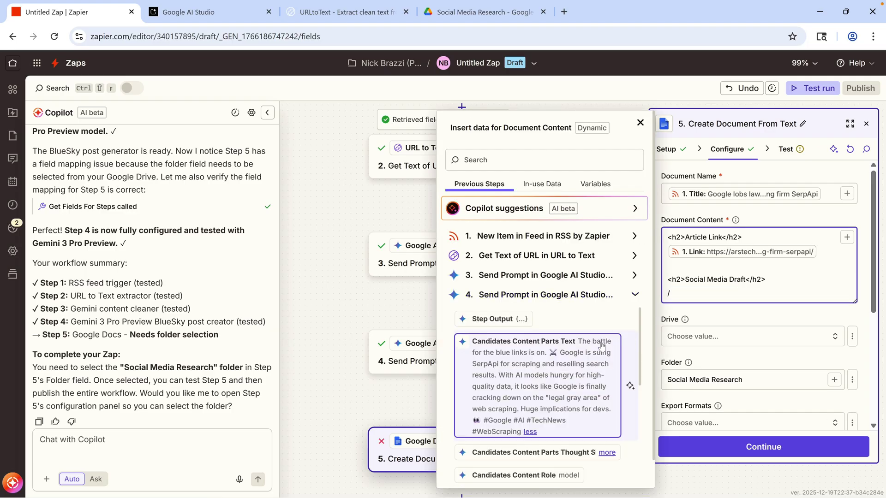
left_click(596, 402)
- Ask Copilot to 'Test step 5'
left_click(161, 437)
type("Test step 5")
key("Return")
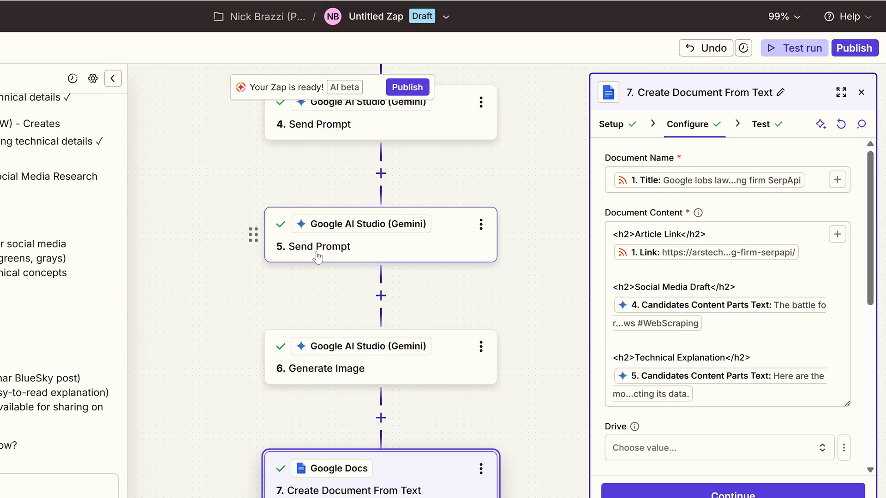
- Check step 5's technical-explanation prompt, then view step 6 Generate Image's Imagen 4.0 Fast configuration
left_click(318, 257)
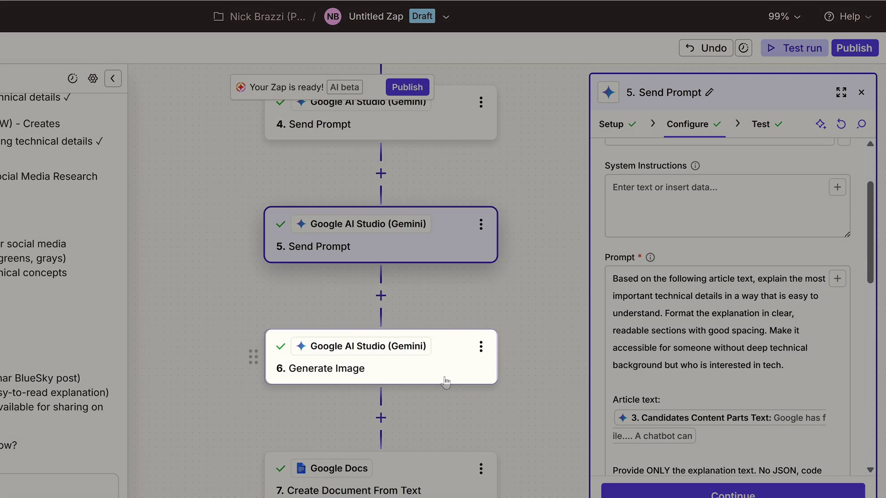
left_click(445, 382)
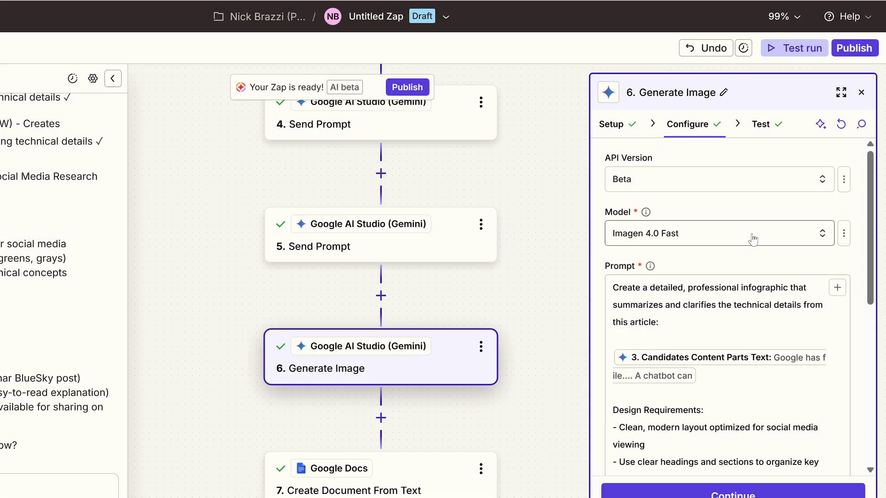
- Keep step 6 on Imagen 4.0 Fast and set step 7's inline image to step 6's Image URL
left_click(751, 238)
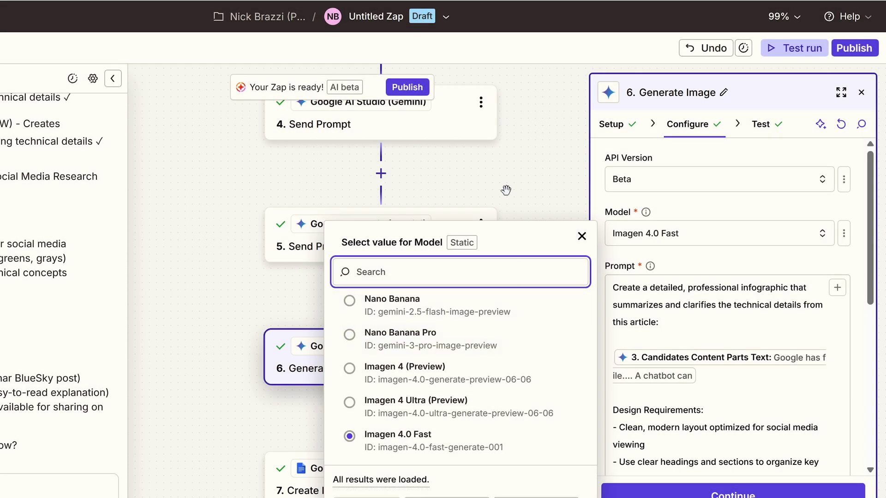
left_click(506, 190)
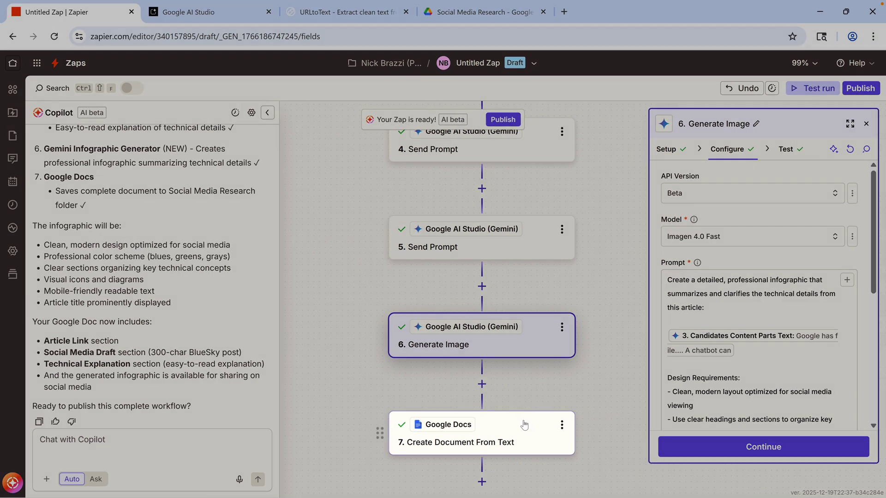
left_click(524, 420)
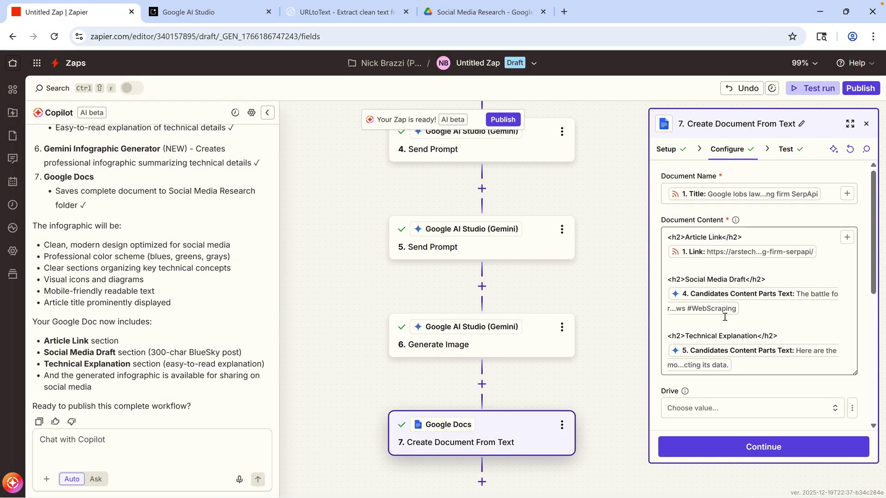
scroll(738, 323, "down", 5)
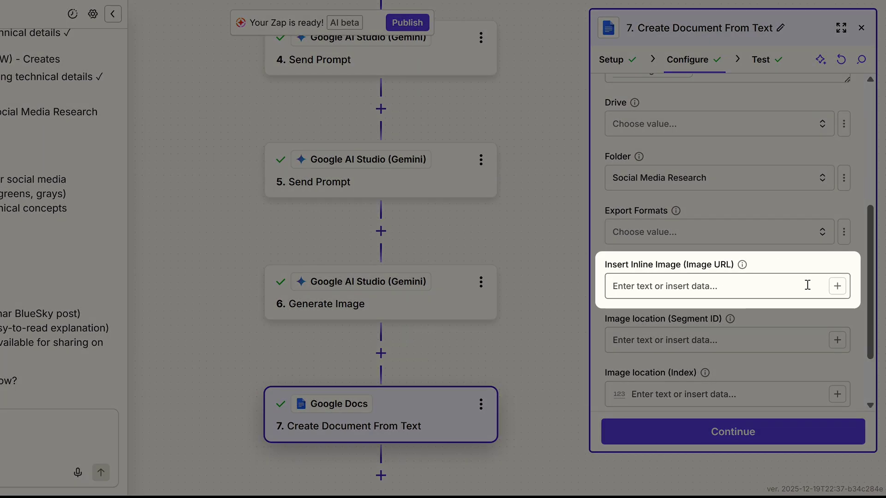
left_click(789, 286)
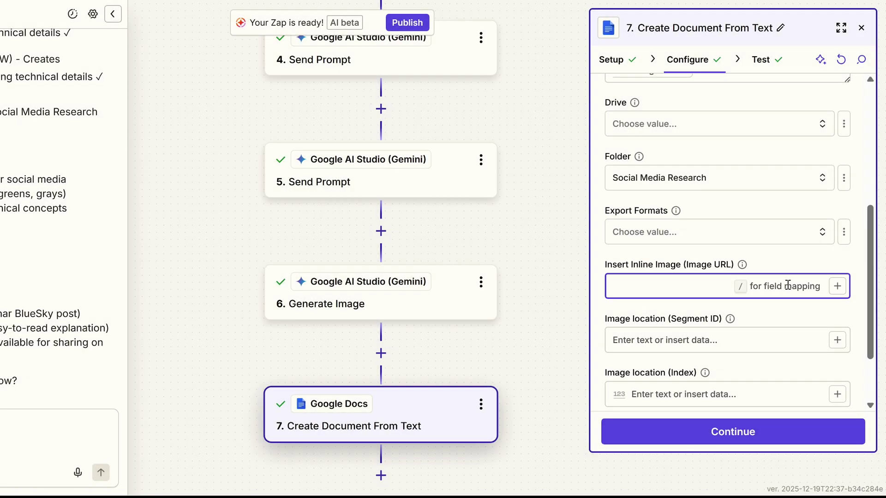
type("/")
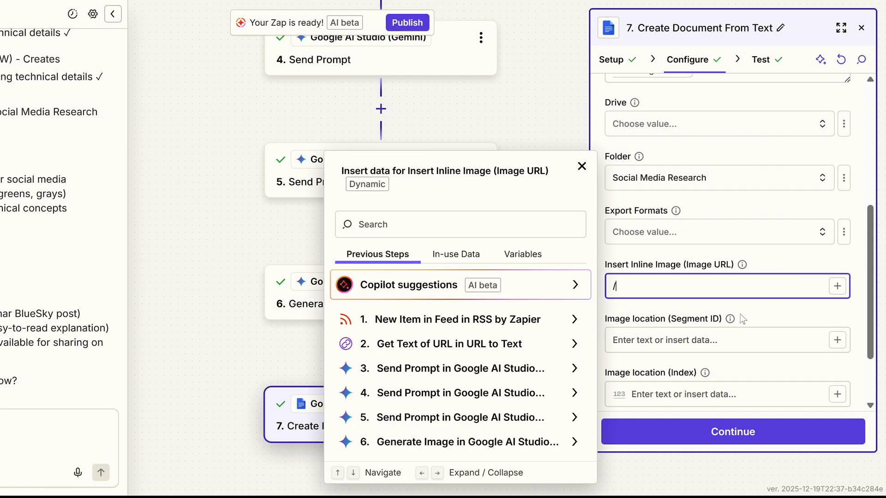
left_click(462, 302)
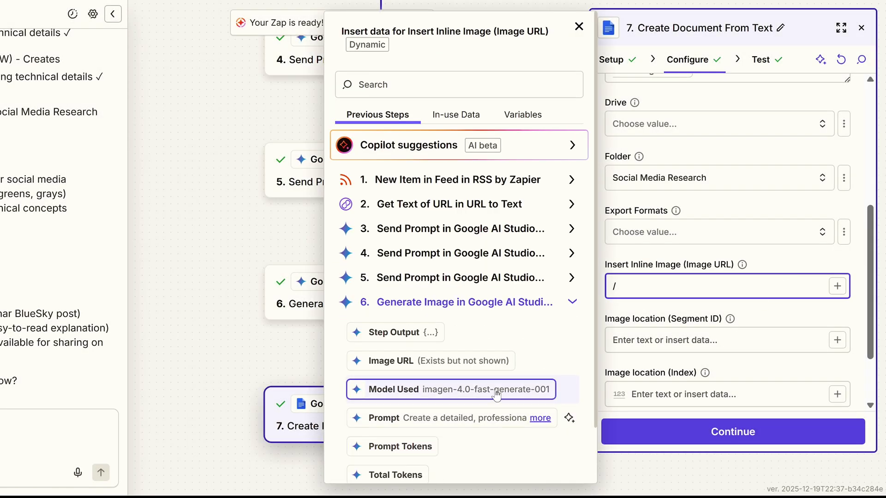
left_click(474, 361)
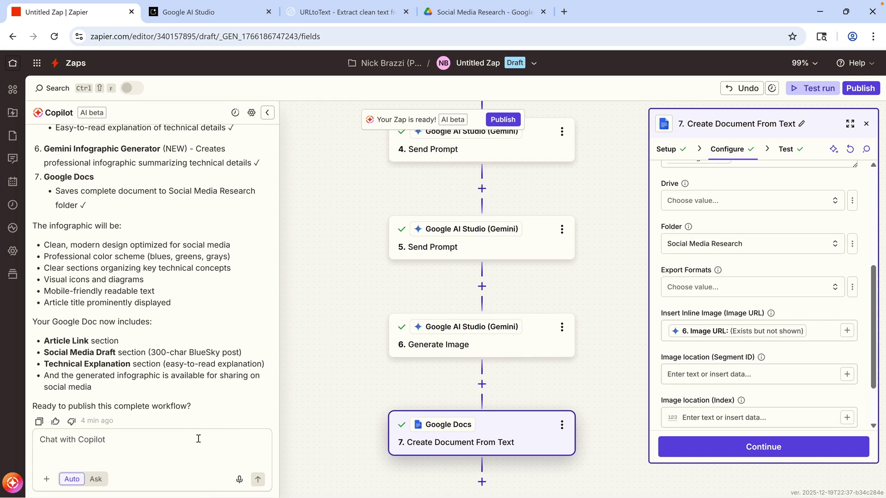
- Ask Copilot to 'Test 5-7' and check the Zap's test runs
left_click(26, 423)
type("Test 5-7")
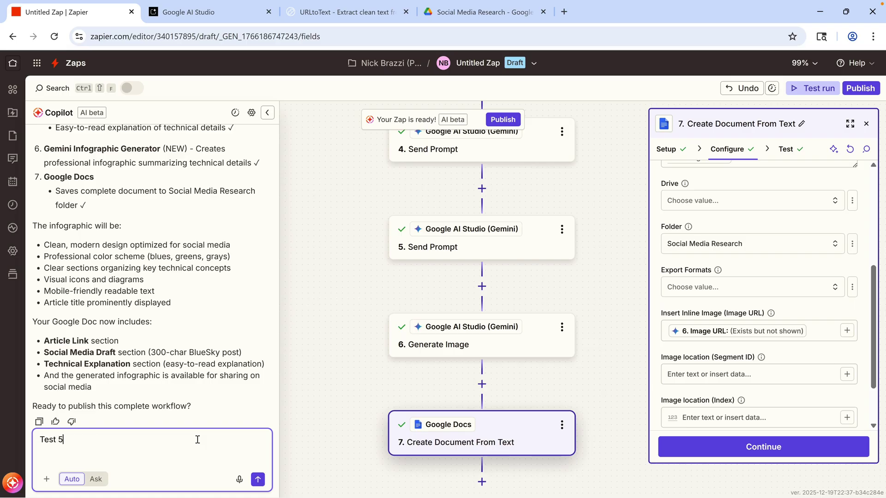
key("Return")
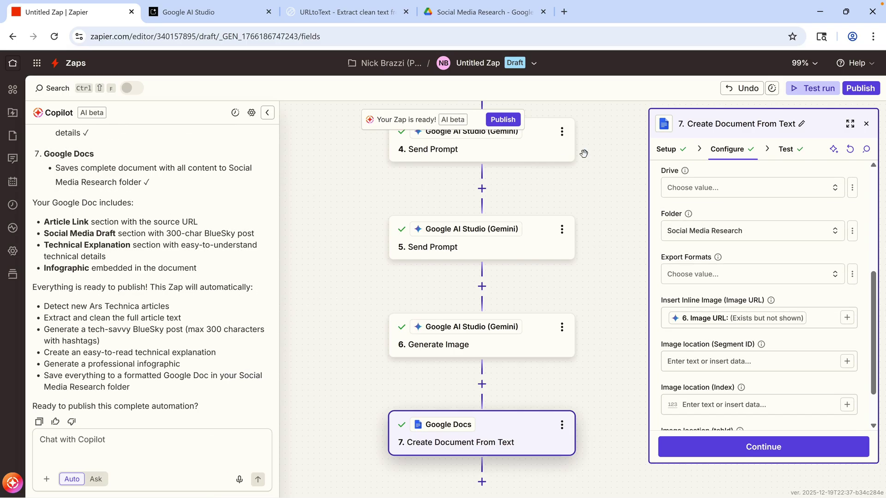
left_click(812, 88)
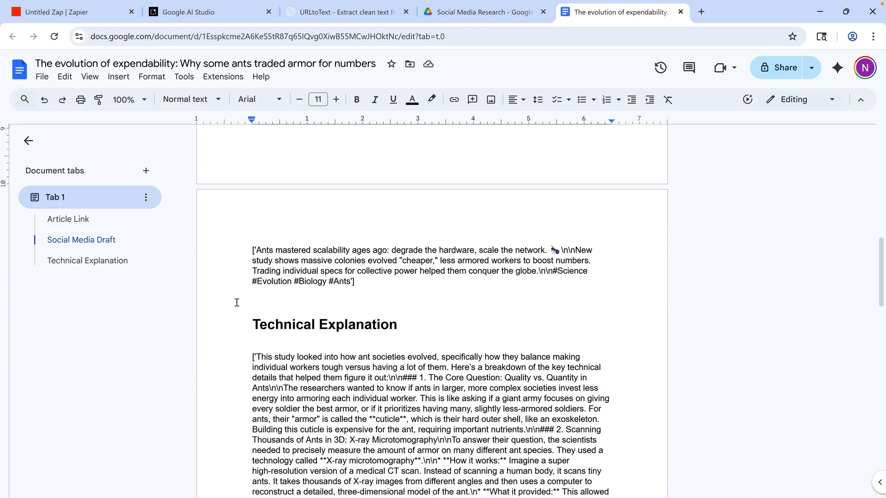
- Scroll to the top of the generated Google Doc to view its title and image
scroll(236, 303, "up", 12)
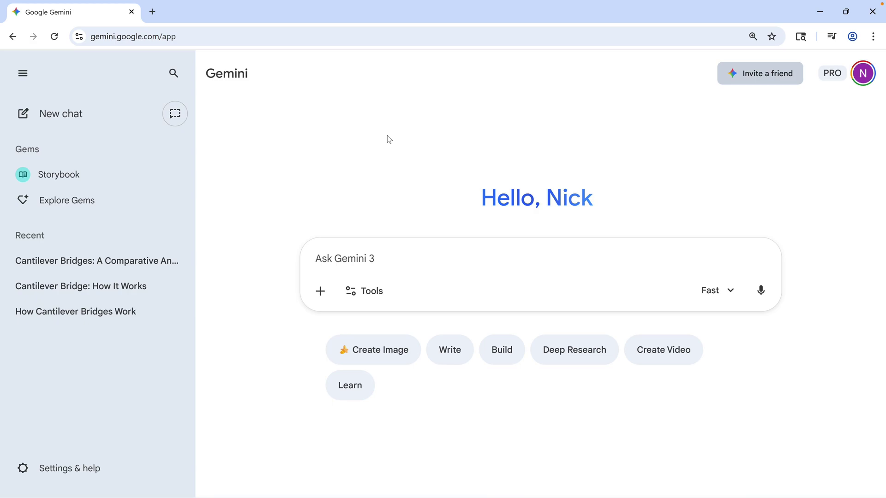
- Use Gemini's image tool with the Thinking model and type the storybook-in-a-meadow fantasy prompt
left_click(373, 291)
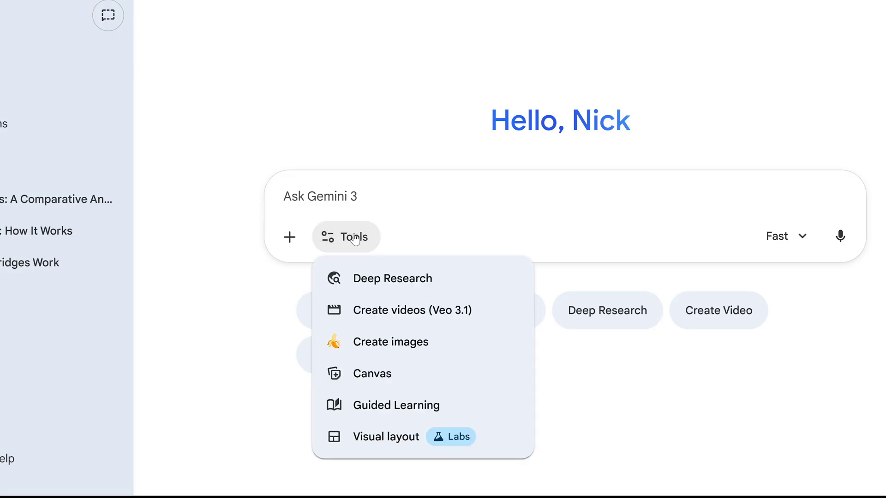
left_click(433, 344)
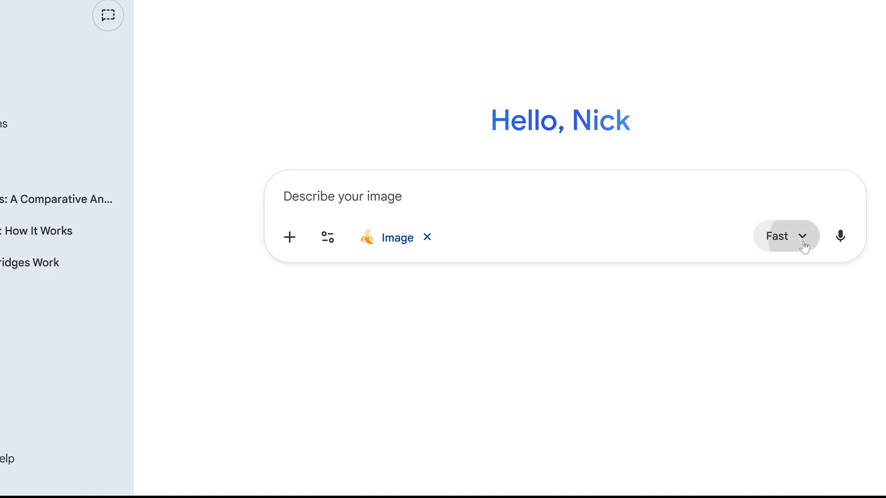
left_click(802, 245)
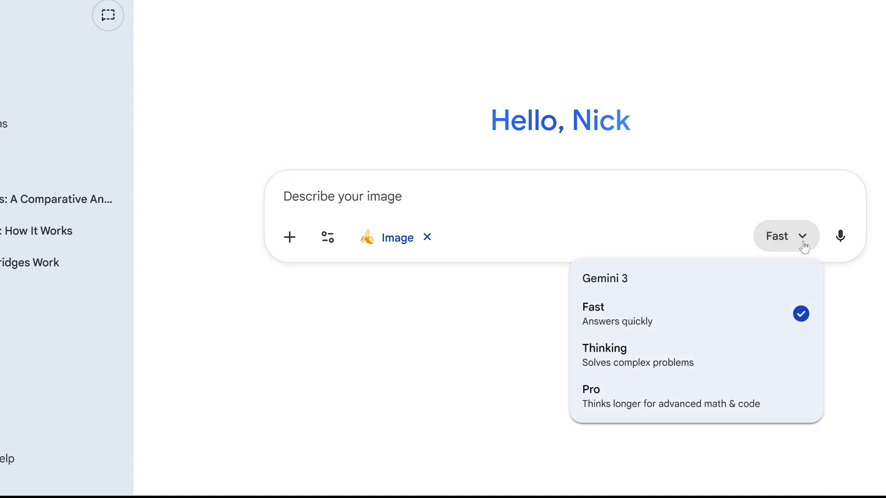
left_click(780, 370)
type("A picture of a storybook in a meadow in the style of a fantasy tale with t")
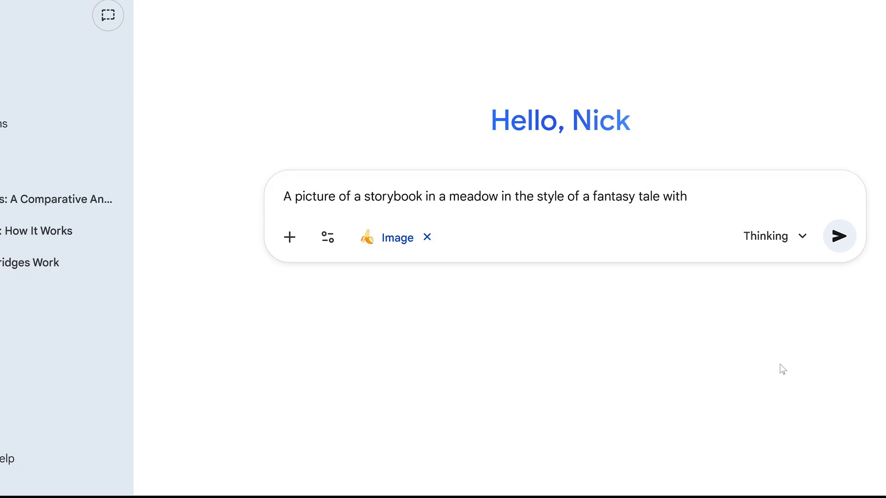
type("he text visible on the page.")
- Send the storybook-in-a-meadow fantasy image prompt to Gemini
key("Return")
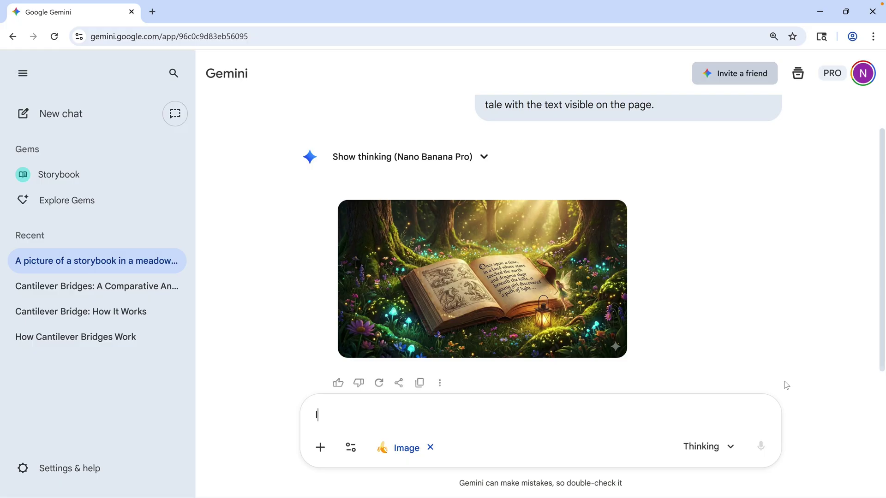
- Ask Gemini to translate the storybook picture's text into Italian, then request a wider camera angle
type("In the picture, translate the text to italian")
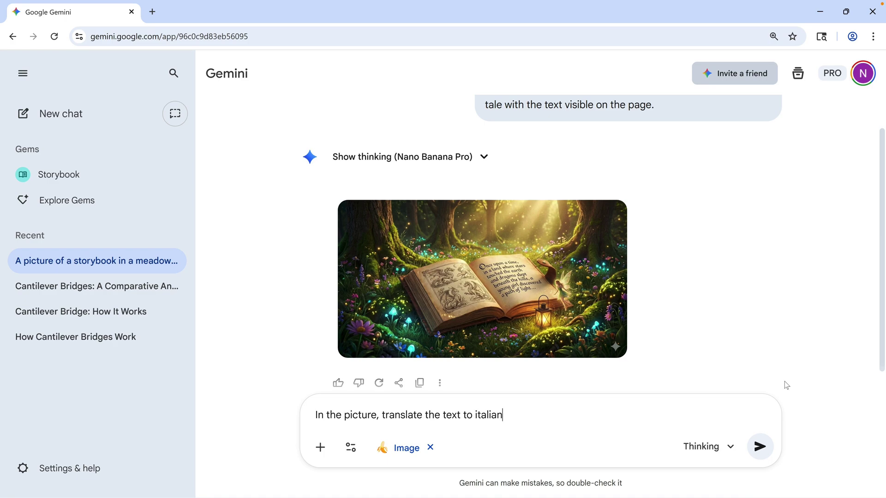
type(".")
key("Return")
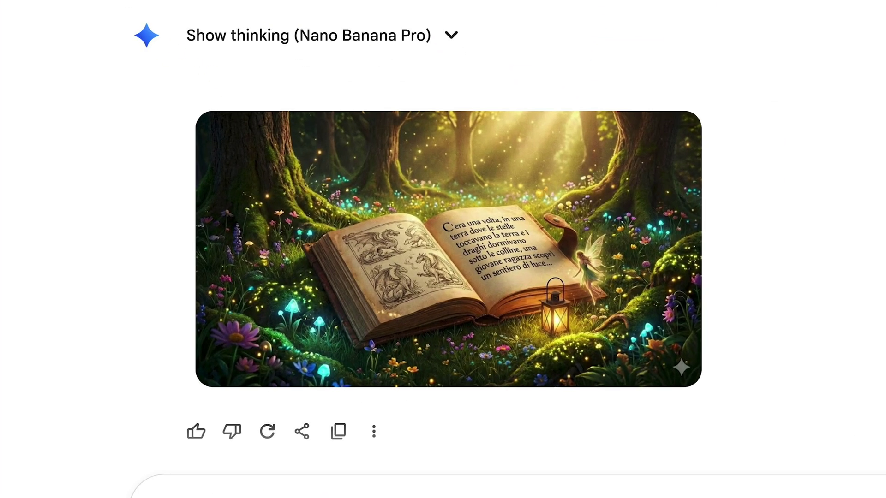
type("Give me a wider camera angle.")
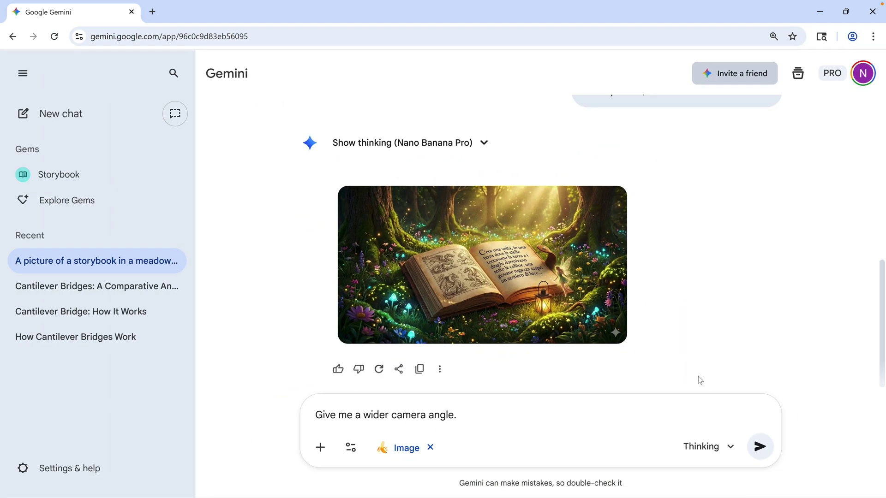
key("Return")
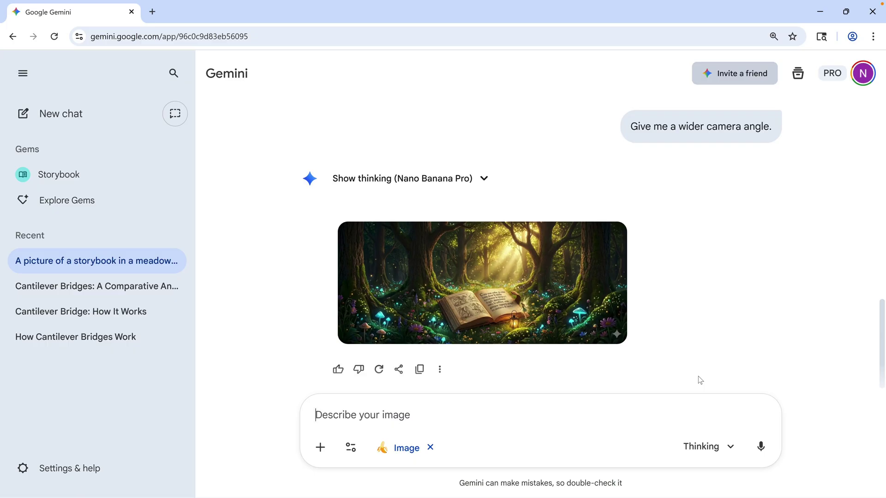
- Generate a volcano versus geyser eruption infographic in Gemini and download it at full size
type("An infographic showing how a volcano works, compared to other geographic formations like geysers.")
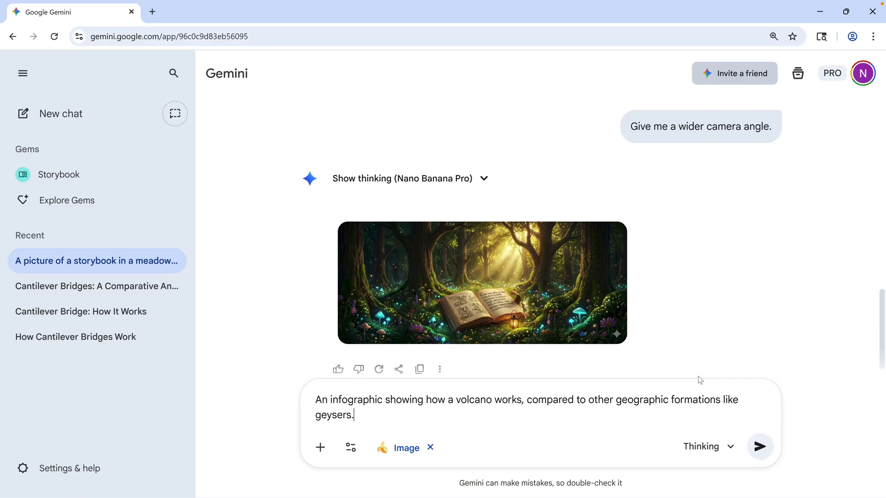
key("Return")
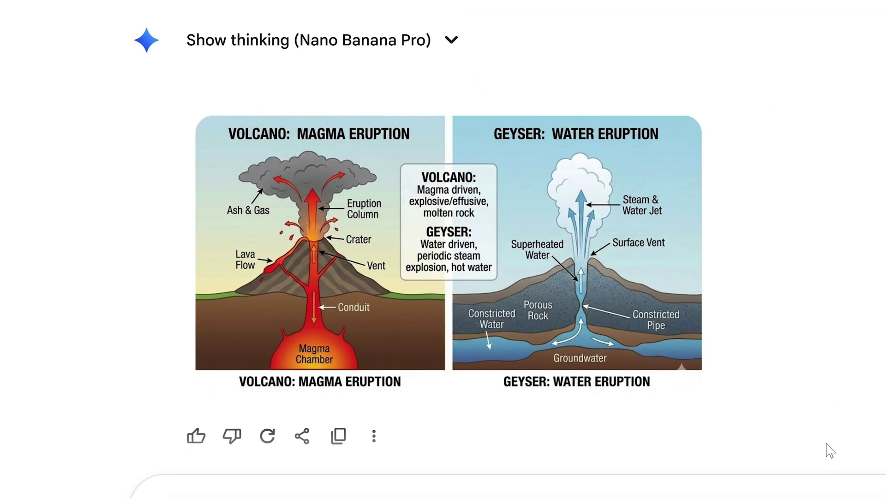
mouse_move(671, 233)
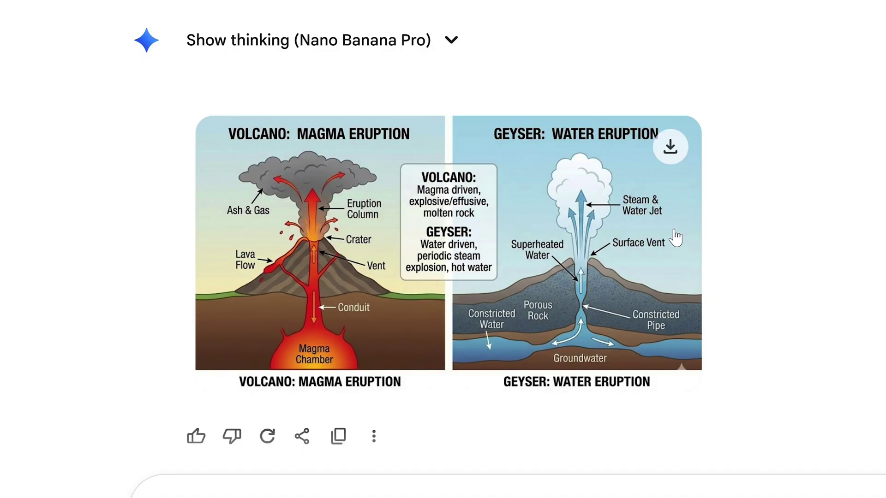
left_click(663, 152)
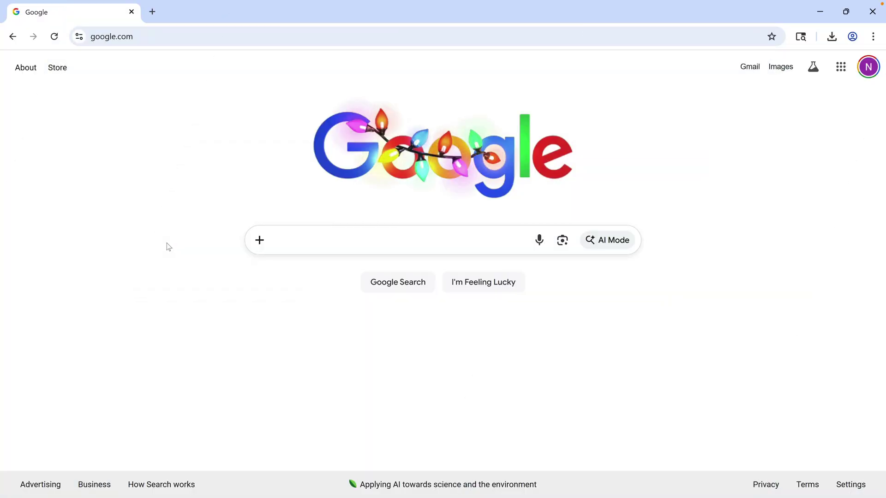
- Search Google for 'cantilever bridge' and expand the AI Overview with Show more
left_click(306, 250)
type("cantilever bridge")
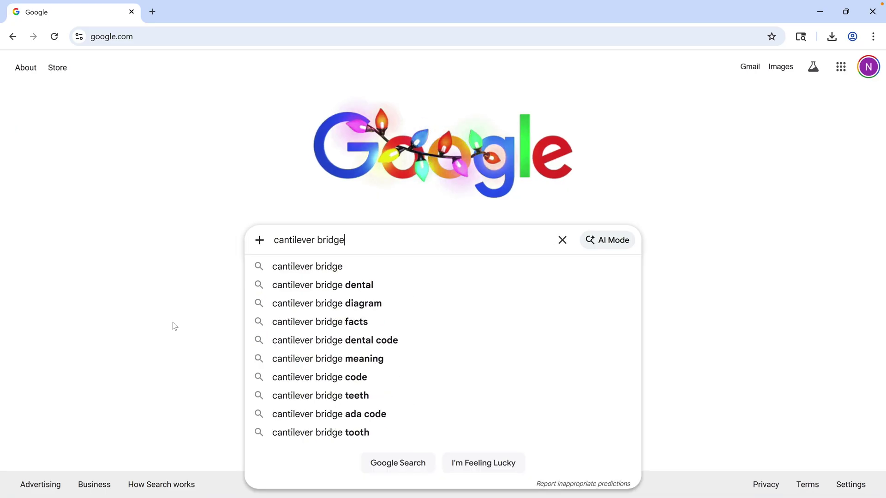
key("Return")
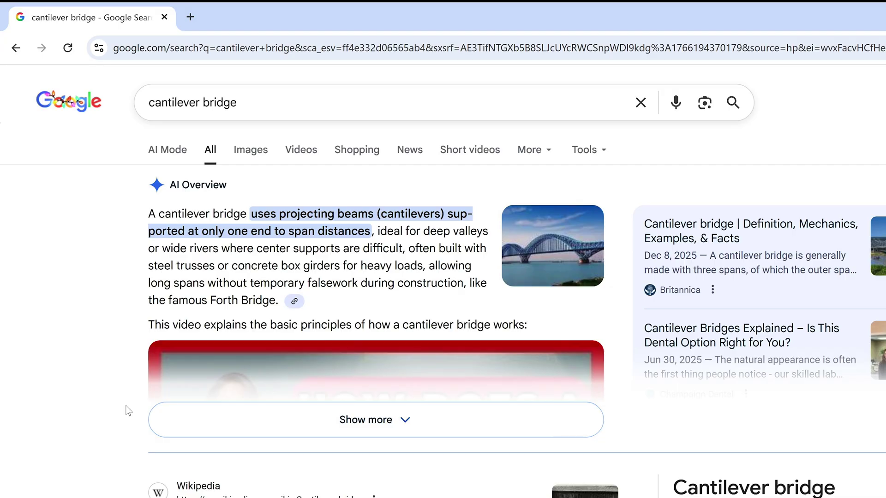
left_click(158, 419)
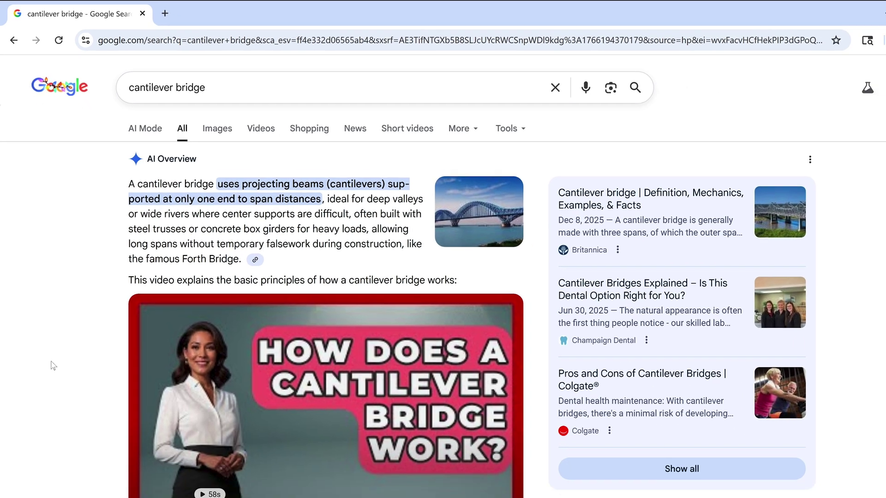
- Load google.com, switch to AI Mode and open its model dropdown
key("ctrl+l")
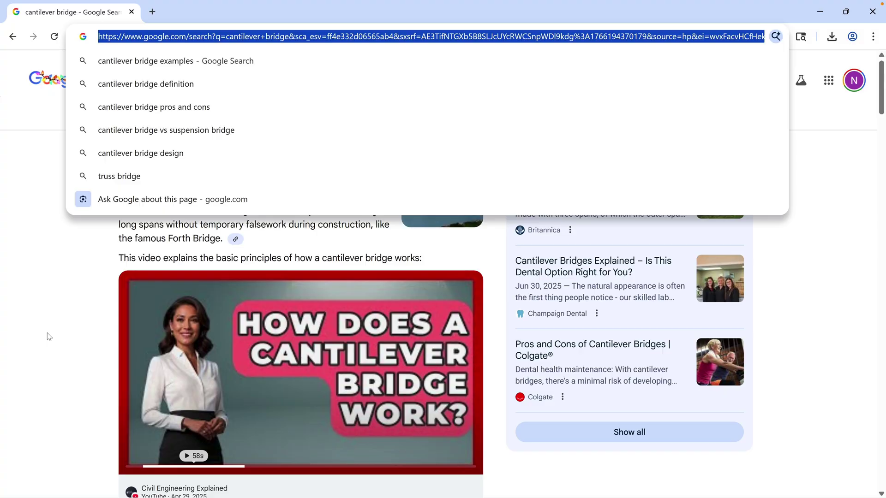
type("google.c")
key("Return")
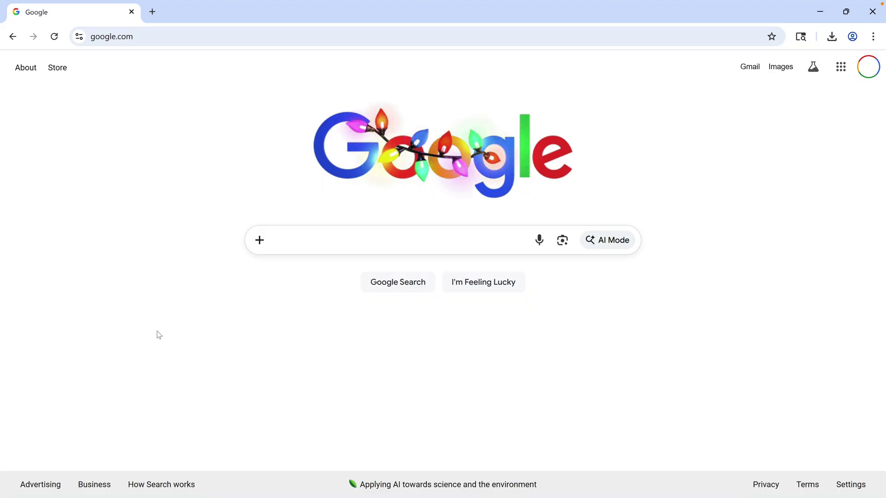
left_click(605, 241)
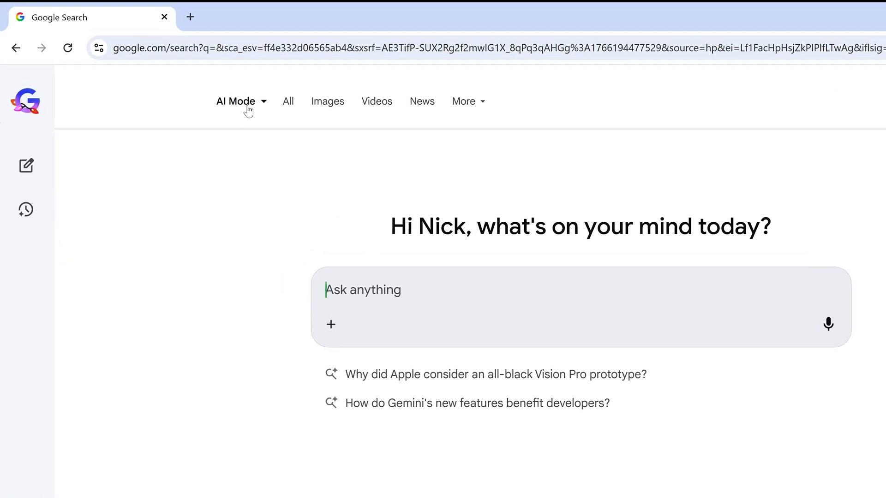
left_click(261, 107)
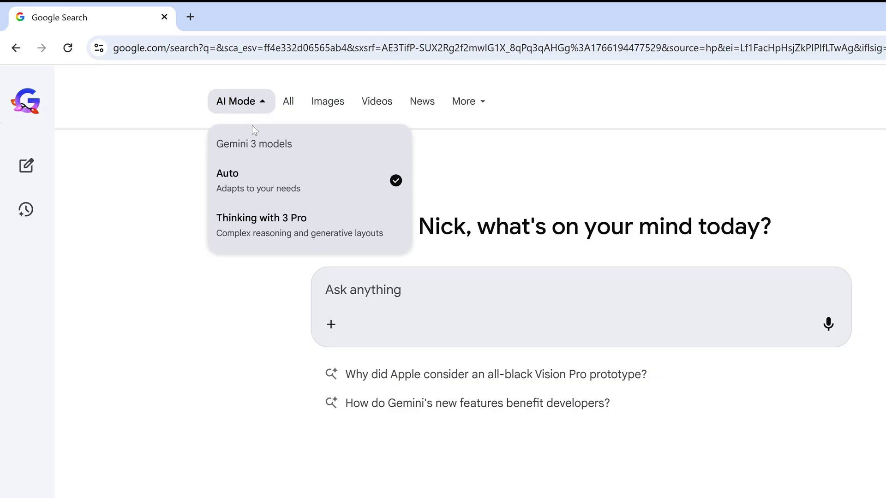
- Choose Thinking with 3 Pro and ask how a cantilever bridge works and its other uses
left_click(244, 226)
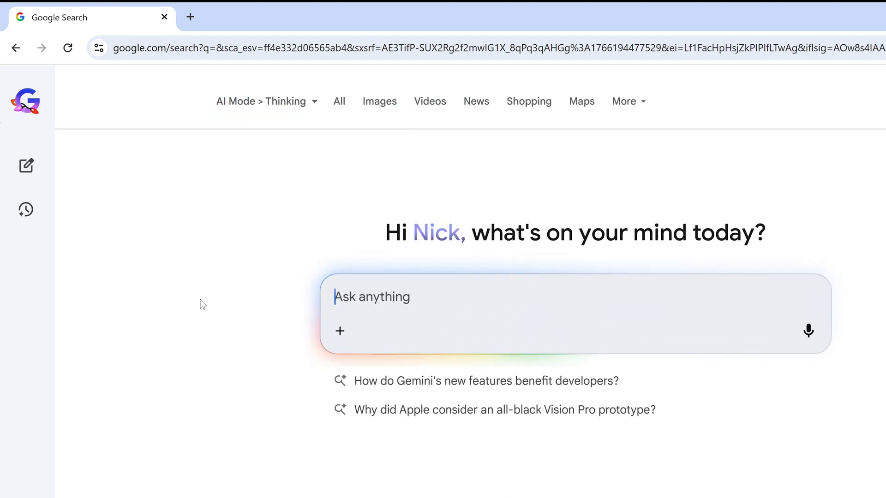
type("How does a")
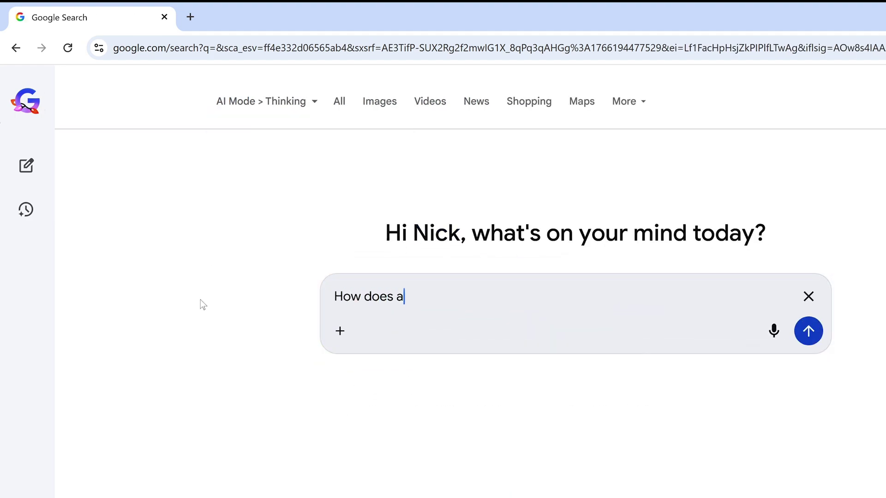
type(" cantilever bridge work? How can the cantilever concept be used for other engineering proble")
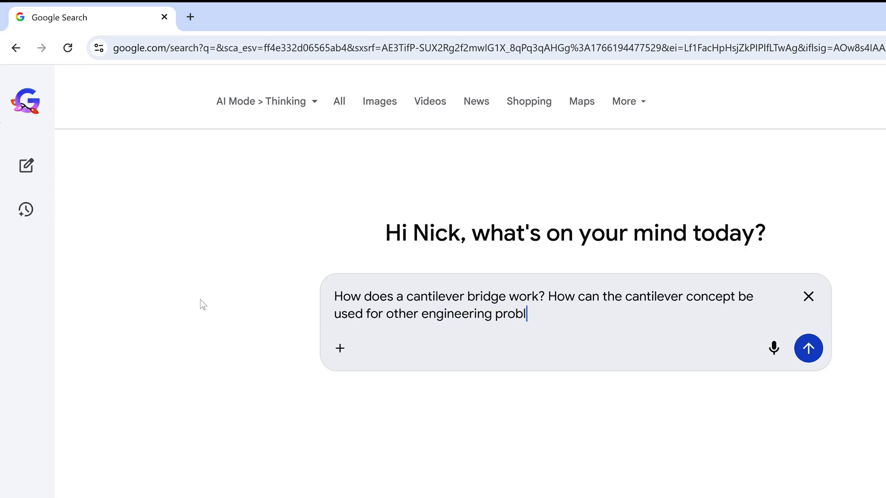
type("ms")
key("Return")
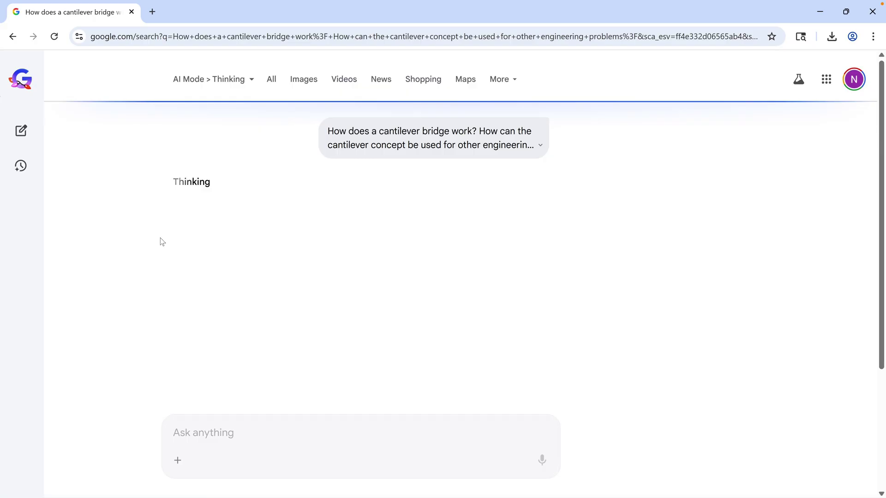
- Set the beam simulator's load position to 0.34 and load weight to 34kg
scroll(161, 241, "down", 5)
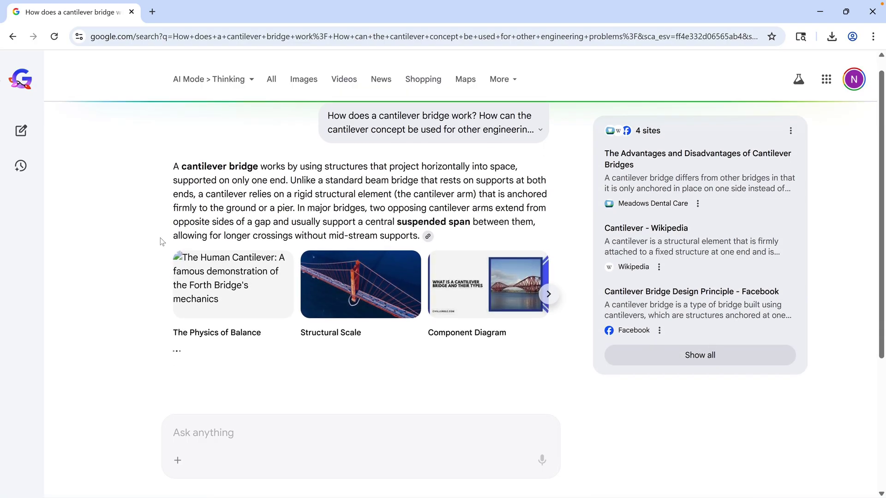
scroll(161, 241, "down", 7)
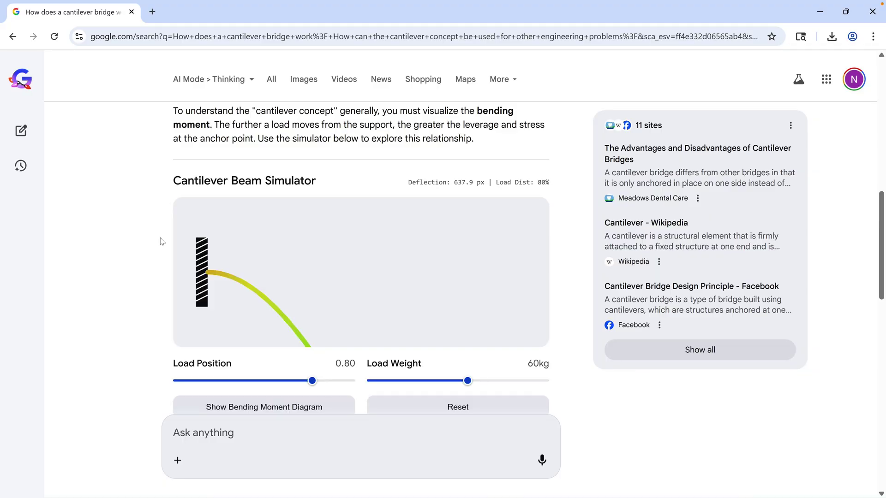
mouse_move(310, 386)
left_mouse_down()
mouse_move(222, 372)
mouse_move(211, 379)
left_mouse_up()
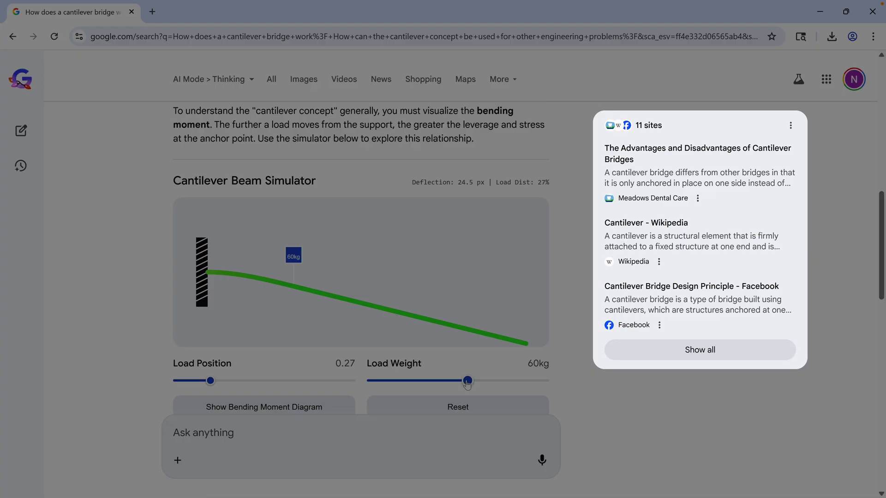
left_click_drag(467, 381, 425, 388)
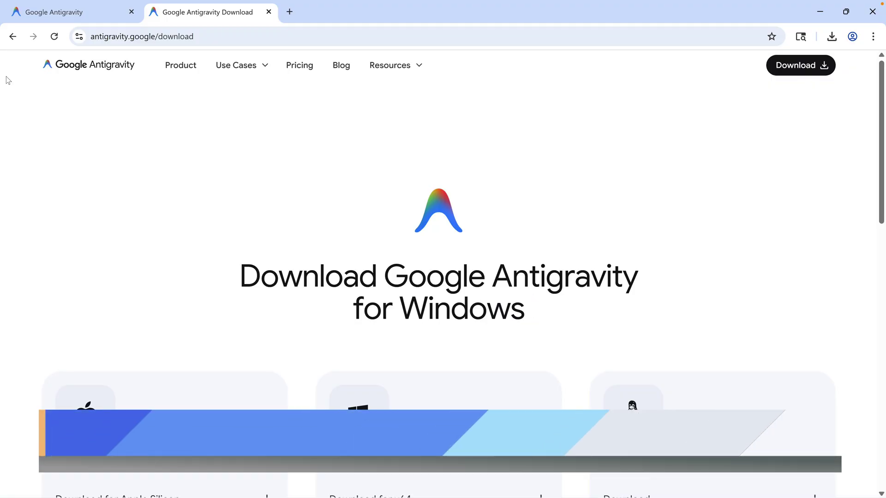
- Scroll to the Windows download options, then show the Antigravity agent's model list
scroll(8, 81, "down", 3)
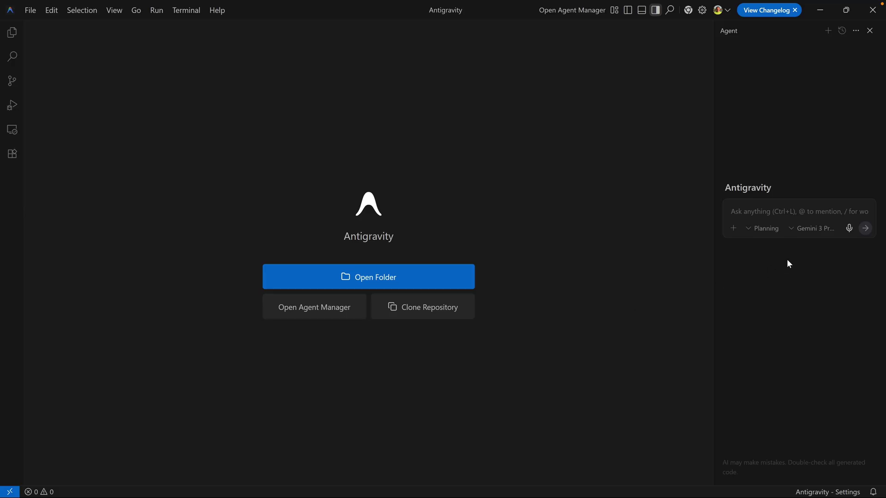
left_click(793, 235)
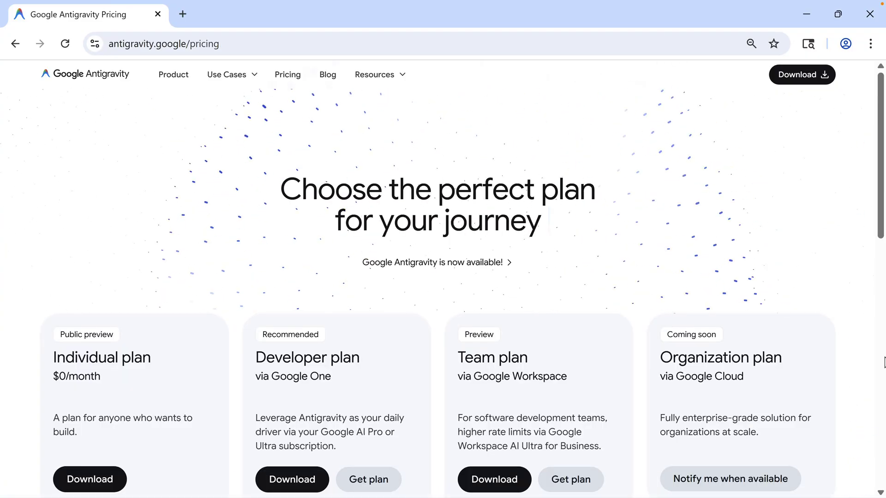
- Scroll the pricing page to read the Individual, Developer, Team and Organization plan features
scroll(884, 362, "down", 3)
scroll(884, 363, "down", 3)
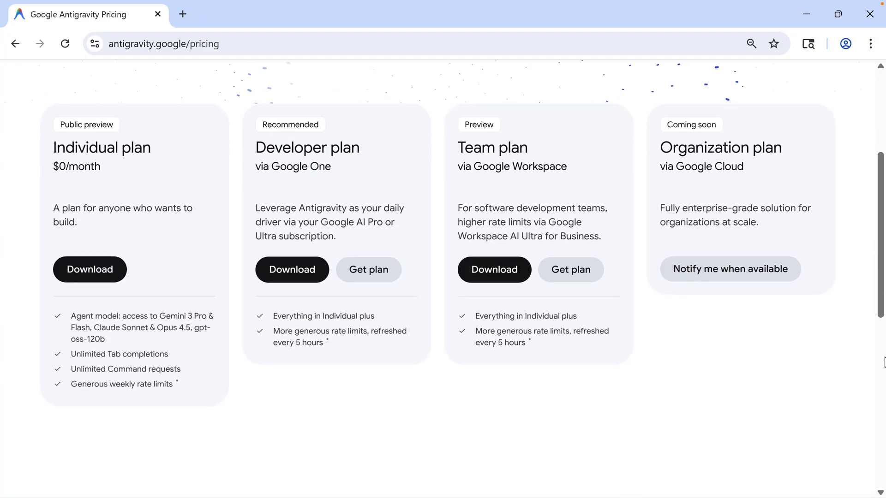